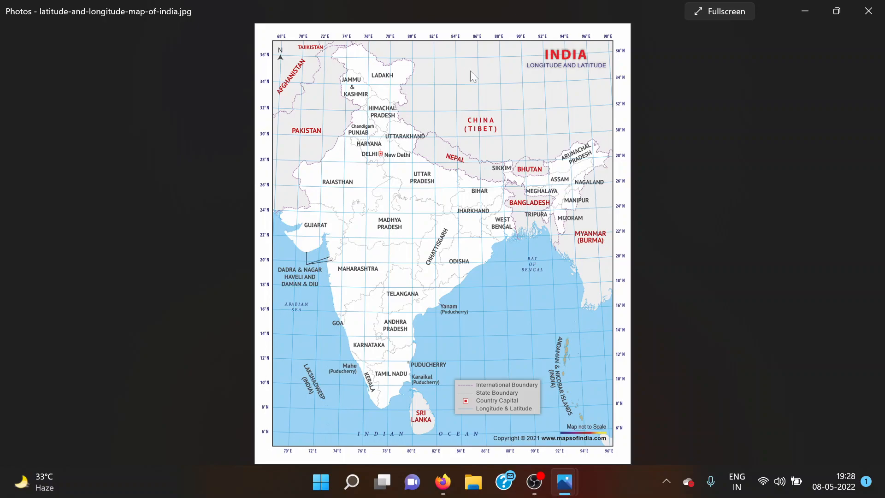
Examine the latitude and longitude grid lines on the map of India, and clear the image out of view.
{"action": "scroll", "coordinate": [262, 446], "scroll_direction": "up", "scroll_amount": 1}
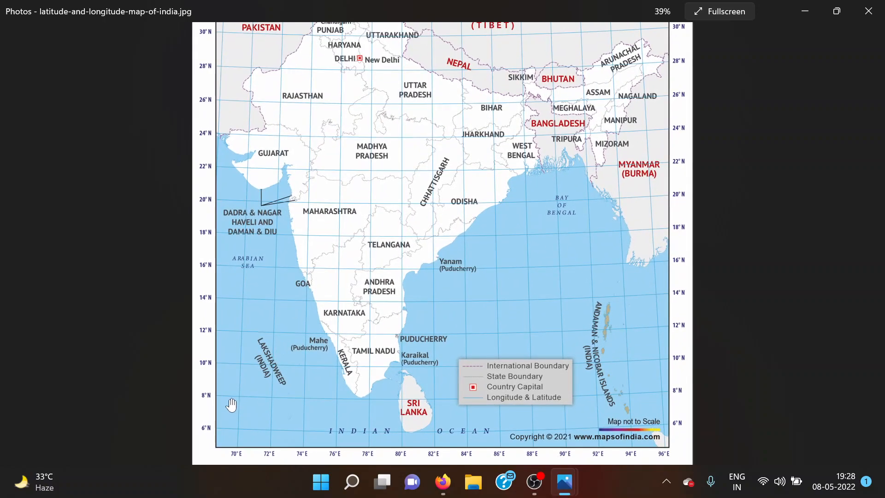
{"action": "scroll", "coordinate": [21, 401], "scroll_direction": "up", "scroll_amount": 3}
{"action": "scroll", "coordinate": [21, 401], "scroll_direction": "up", "scroll_amount": 10}
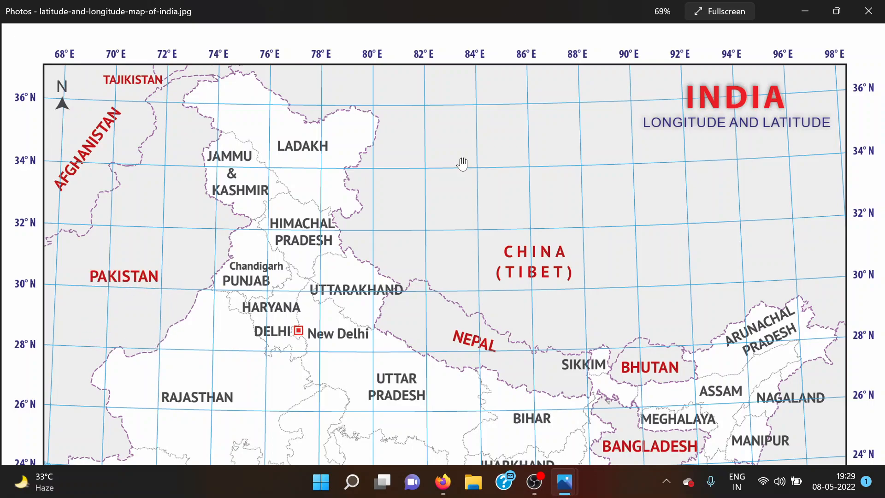
{"action": "left_click", "coordinate": [801, 11]}
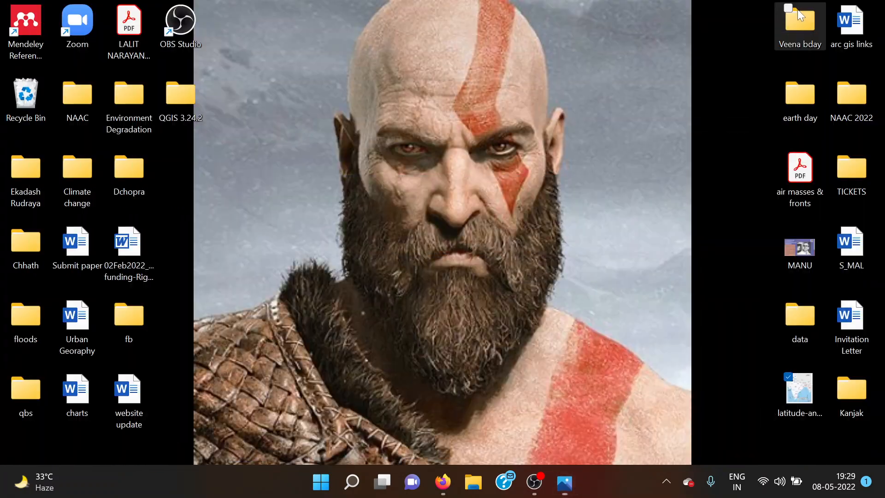
Switch to Firefox and review the years offered for the Gridded Rainfall (0.25 x 0.25) Binary File.
{"action": "left_click", "coordinate": [444, 482]}
{"action": "left_click", "coordinate": [737, 262]}
{"action": "scroll", "coordinate": [715, 350], "scroll_direction": "down", "scroll_amount": 20}
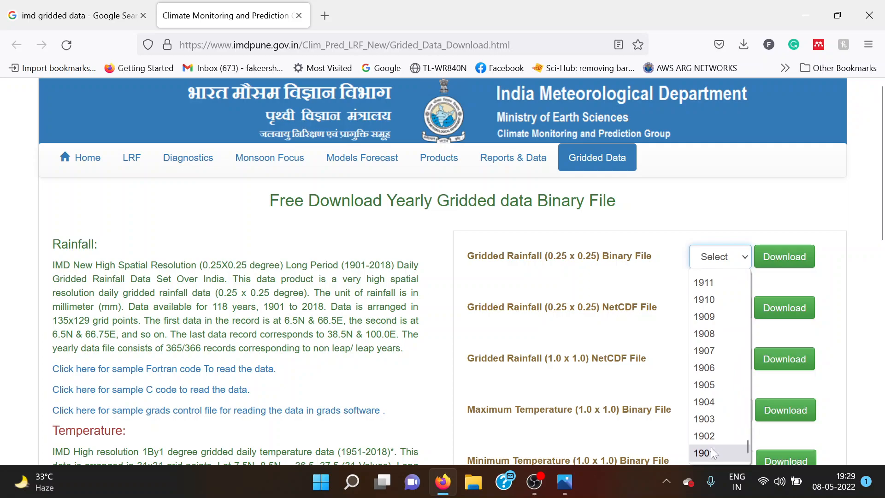
{"action": "scroll", "coordinate": [714, 319], "scroll_direction": "up", "scroll_amount": 20}
{"action": "scroll", "coordinate": [713, 319], "scroll_direction": "up", "scroll_amount": 15}
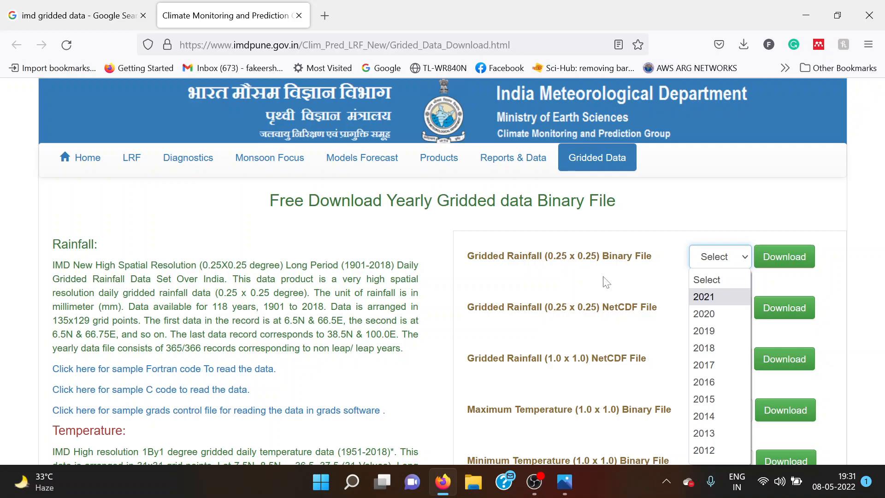
{"action": "left_click", "coordinate": [518, 440]}
Review the years offered for the Maximum Temperature (1.0 x 1.0) Binary File.
{"action": "scroll", "coordinate": [543, 422], "scroll_direction": "down", "scroll_amount": 3}
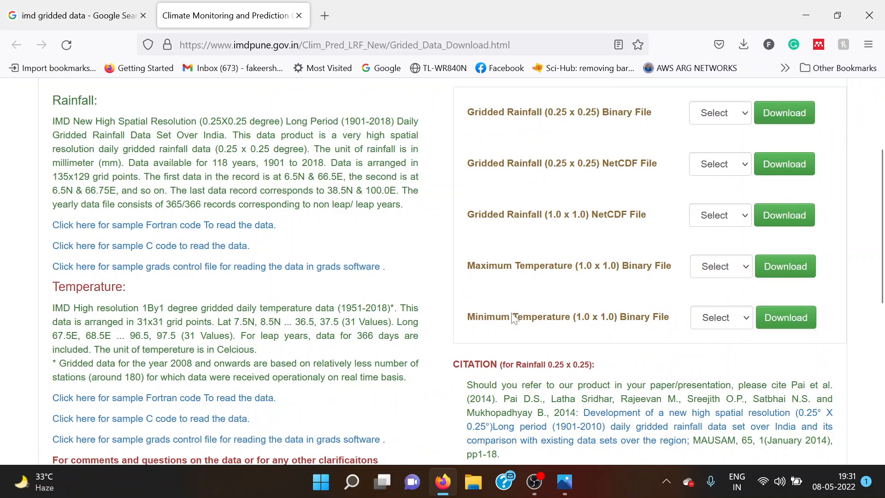
{"action": "left_click", "coordinate": [750, 272]}
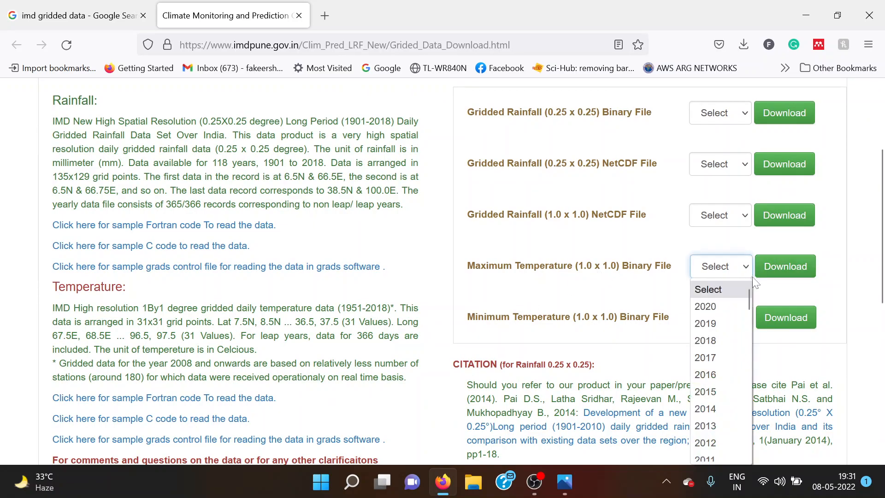
{"action": "mouse_move", "coordinate": [747, 302]}
{"action": "left_mouse_down"}
{"action": "mouse_move", "coordinate": [746, 450]}
{"action": "mouse_move", "coordinate": [742, 300]}
{"action": "left_mouse_up"}
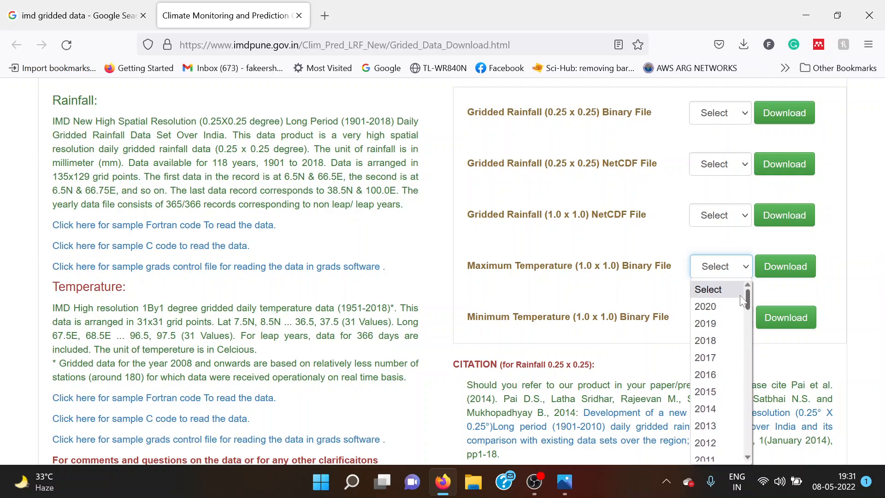
{"action": "left_click", "coordinate": [420, 261]}
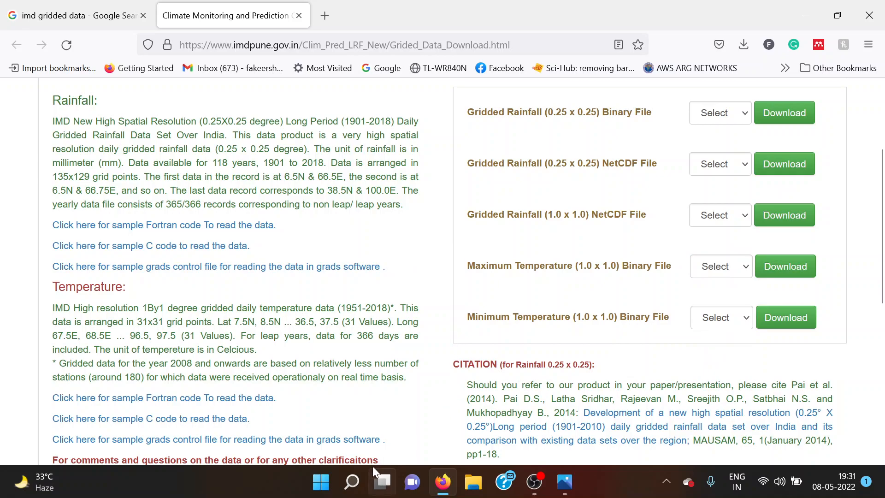
Launch QGIS Desktop 3.24.2, and minimize the open windows to reach the desktop.
{"action": "left_click", "coordinate": [353, 488]}
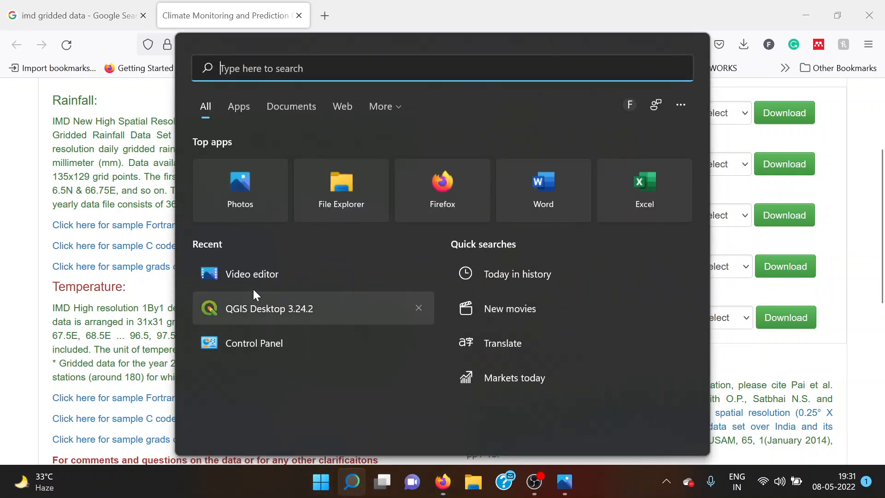
{"action": "left_click", "coordinate": [255, 308]}
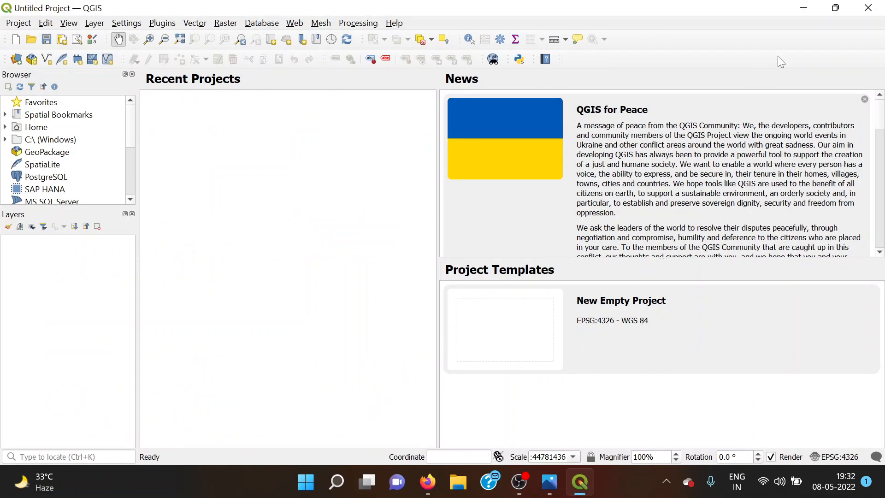
{"action": "left_click", "coordinate": [803, 9]}
{"action": "left_click", "coordinate": [800, 5]}
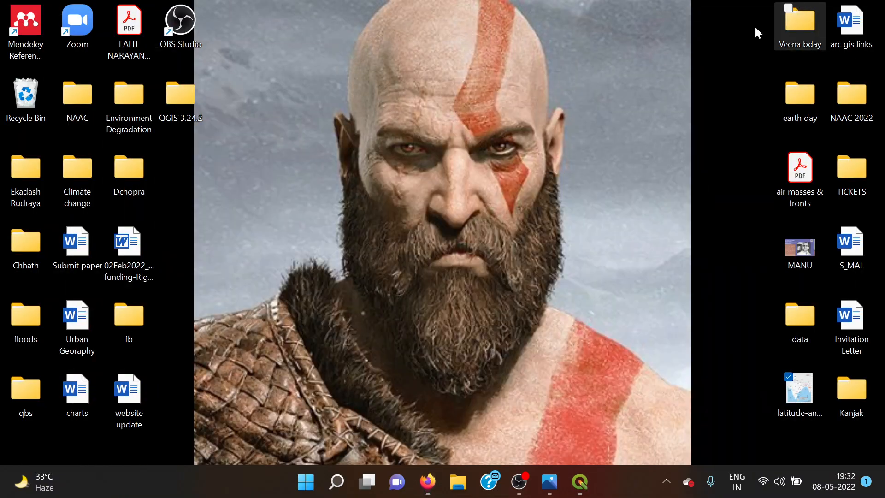
Launch OSGeo4W Shell from the QGIS 3.24.2 folder on the desktop.
{"action": "double_click", "coordinate": [172, 99]}
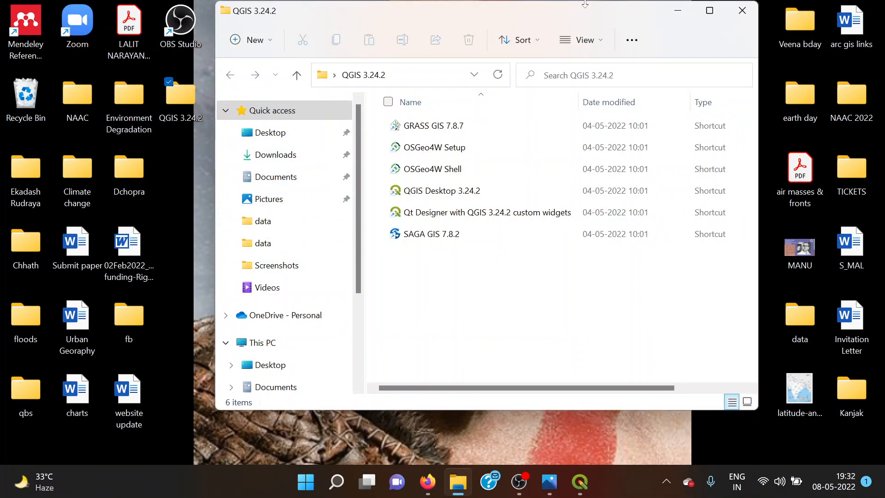
{"action": "left_click", "coordinate": [710, 10]}
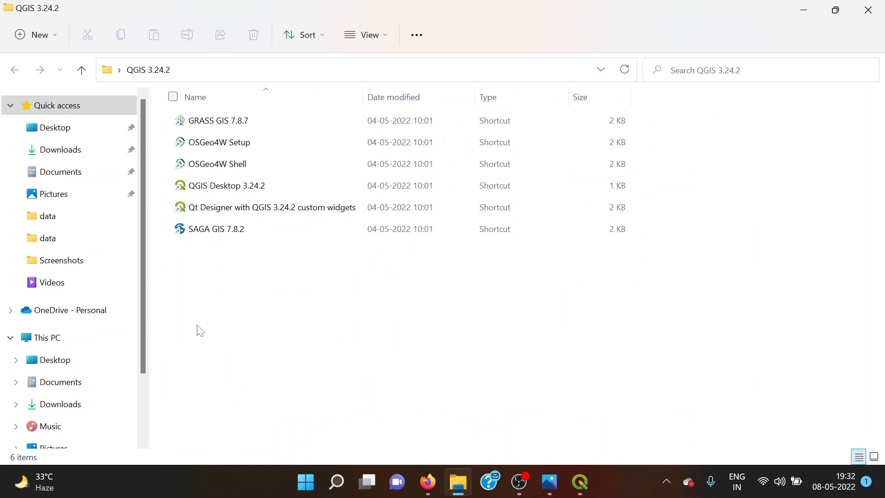
{"action": "double_click", "coordinate": [206, 170]}
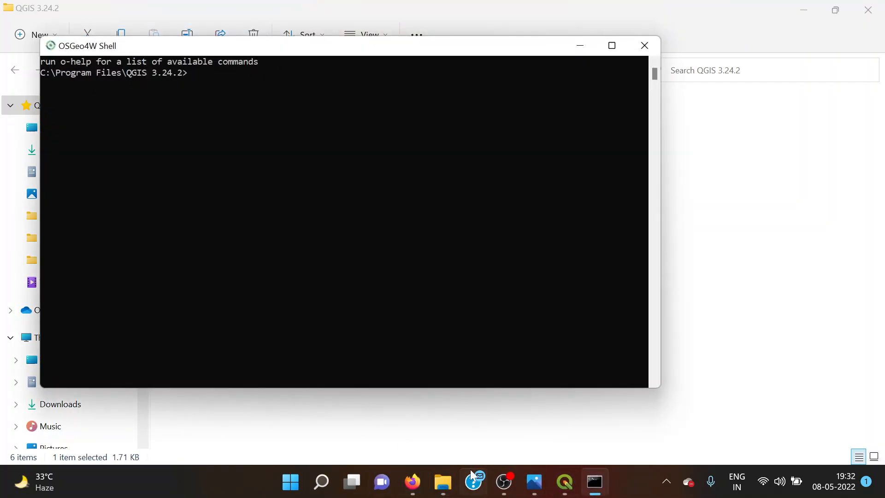
Open the Imdlib code Word document from the desktop's data folder.
{"action": "left_click", "coordinate": [444, 482]}
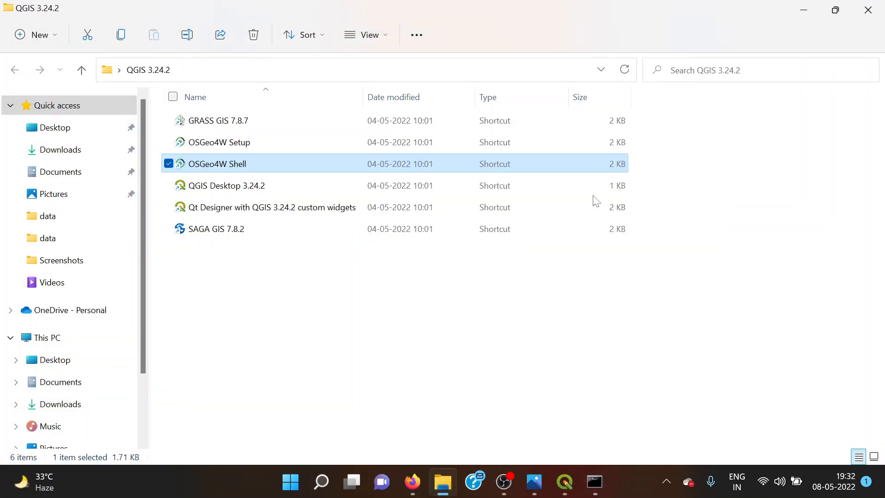
{"action": "left_click", "coordinate": [800, 7]}
{"action": "double_click", "coordinate": [800, 318]}
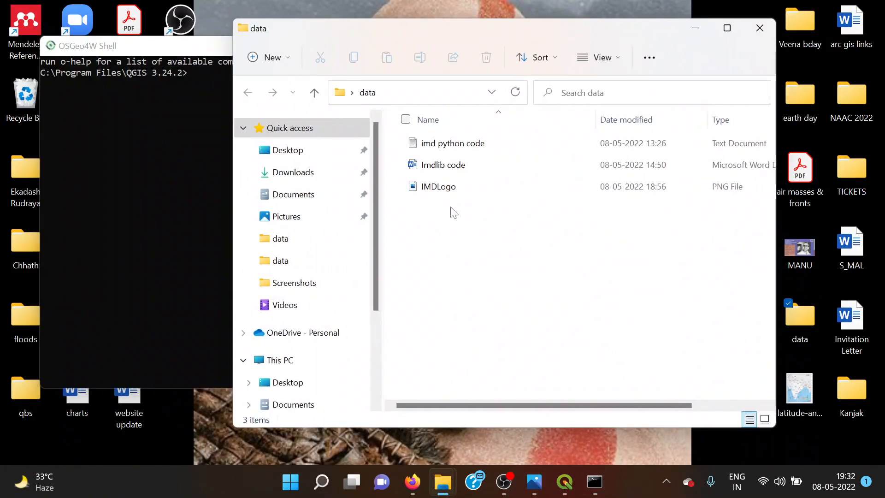
{"action": "double_click", "coordinate": [447, 165]}
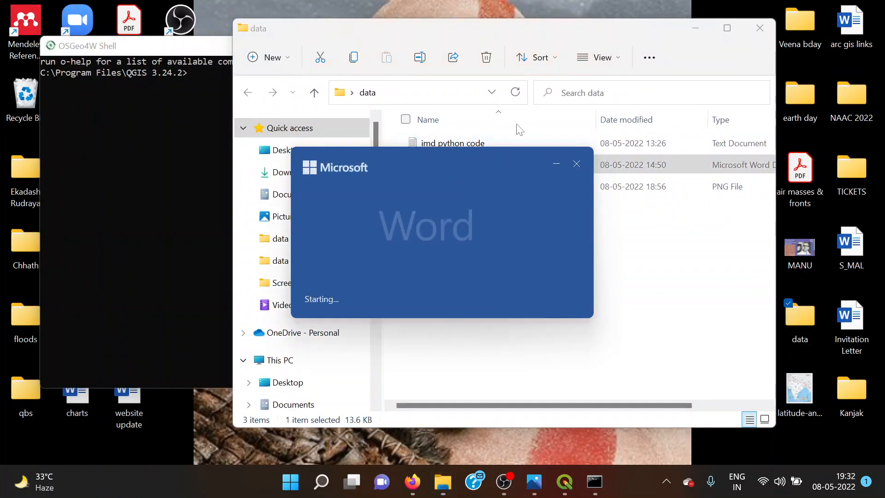
{"action": "left_click", "coordinate": [728, 29]}
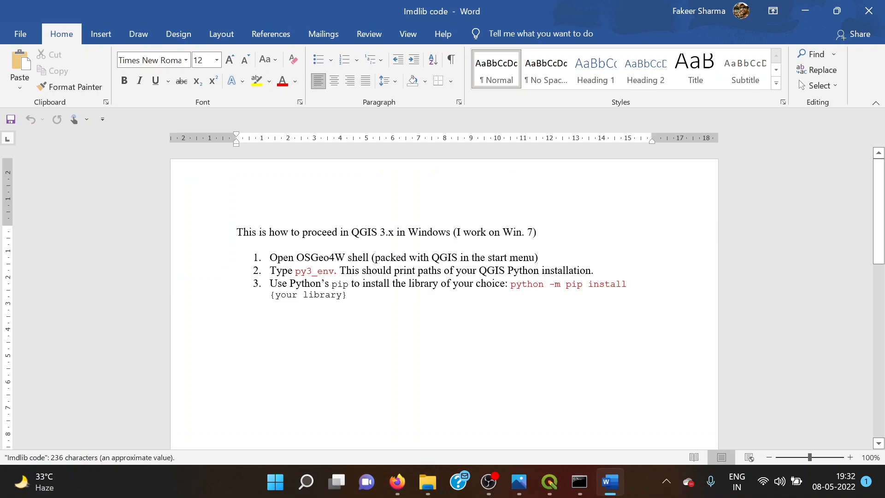
Copy py3_env from the document's second instruction and enter it at the OSGeo4W Shell prompt.
{"action": "left_click_drag", "start_coordinate": [296, 271], "coordinate": [328, 275]}
{"action": "right_click", "coordinate": [328, 275]}
{"action": "left_click", "coordinate": [355, 31]}
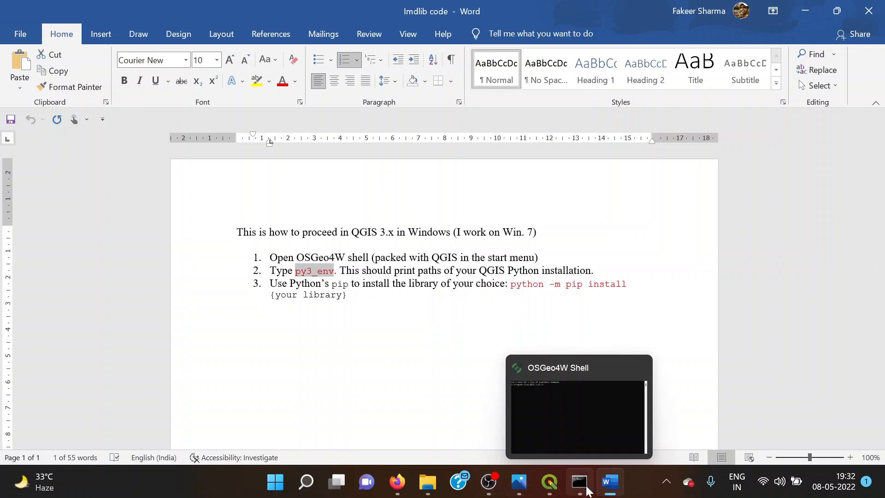
{"action": "left_click", "coordinate": [579, 482]}
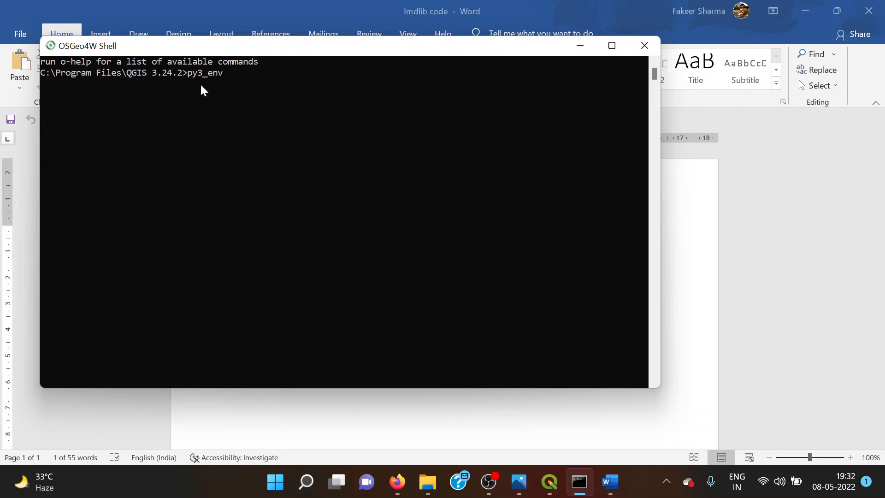
Copy python -m pip install from the third instruction into the OSGeo4W Shell prompt, and close the shell without running it.
{"action": "left_click", "coordinate": [581, 45]}
{"action": "left_click_drag", "start_coordinate": [511, 283], "coordinate": [632, 284]}
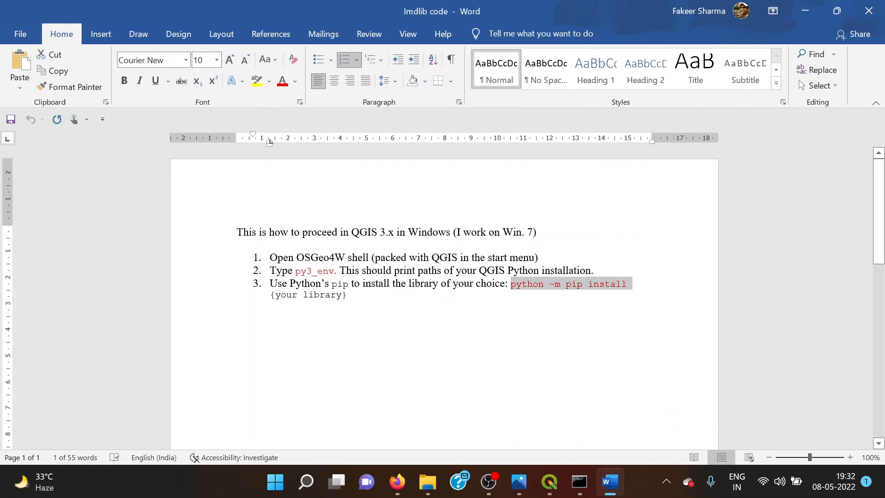
{"action": "right_click", "coordinate": [608, 282]}
{"action": "left_click", "coordinate": [638, 49]}
{"action": "left_click", "coordinate": [580, 482]}
{"action": "left_click_drag", "start_coordinate": [230, 73], "coordinate": [188, 75]}
{"action": "key", "text": "Escape"}
{"action": "key", "text": "BackSpace"}
{"action": "key", "text": "ctrl+v"}
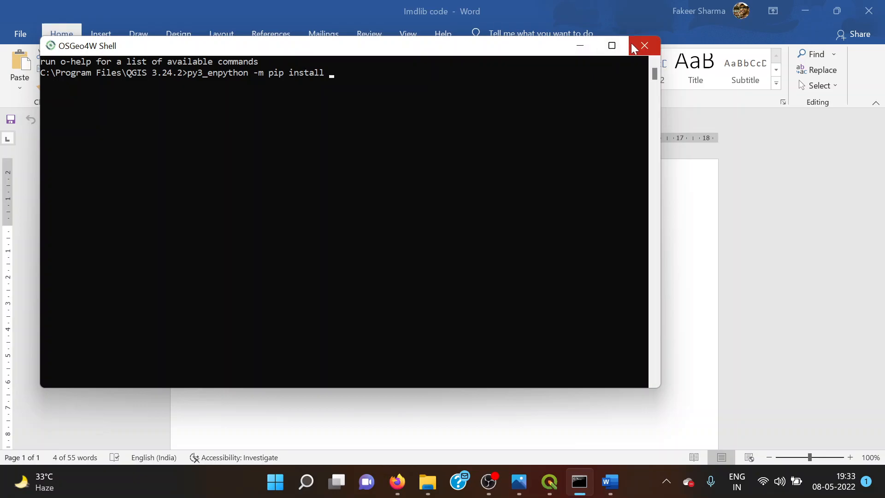
{"action": "left_click", "coordinate": [644, 46]}
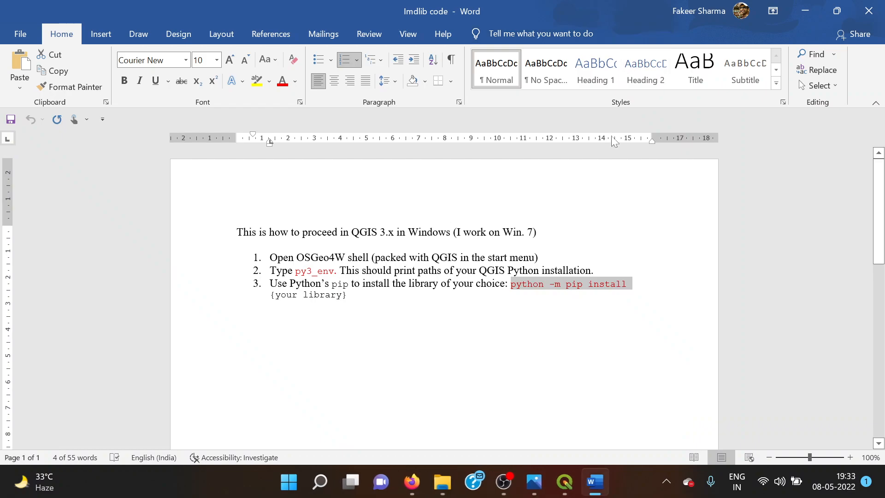
Switch to QGIS and open the Python Console with its script editor shown.
{"action": "left_click", "coordinate": [806, 11]}
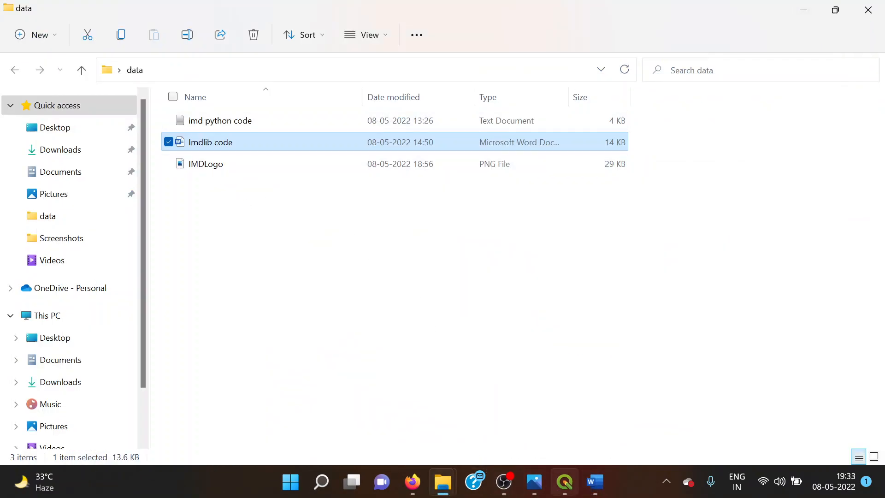
{"action": "left_click", "coordinate": [564, 485]}
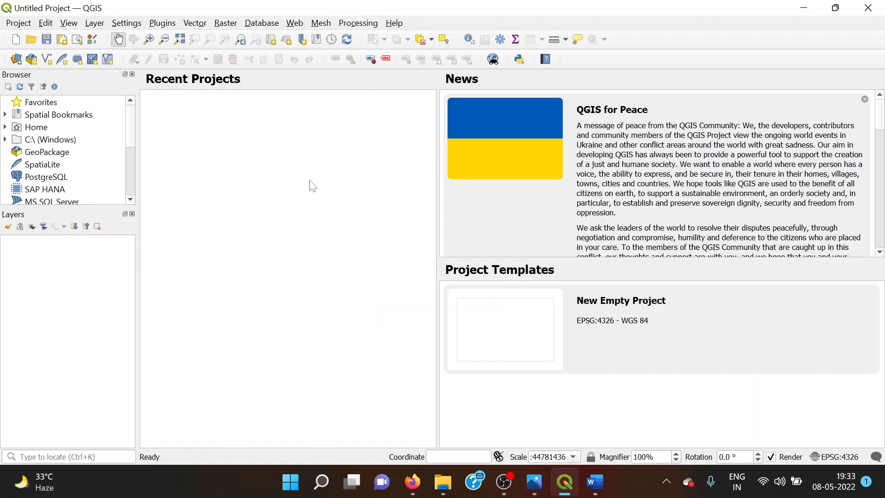
{"action": "left_click", "coordinate": [164, 24]}
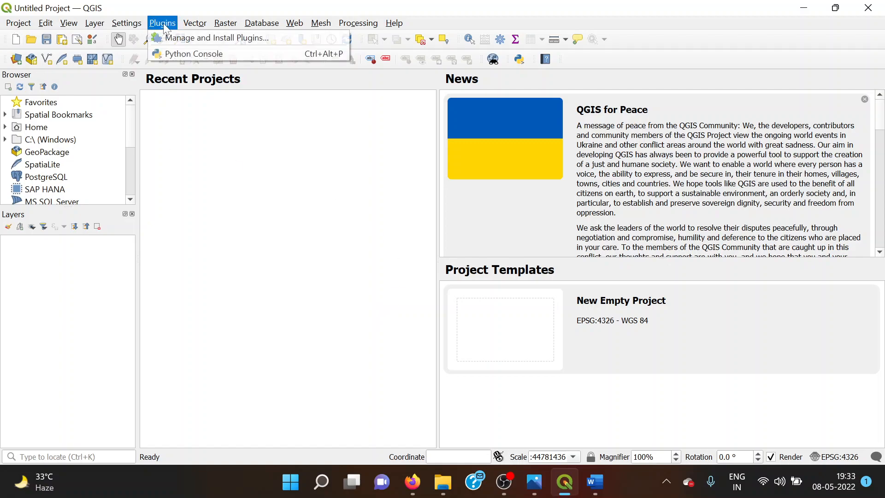
{"action": "left_click", "coordinate": [183, 54]}
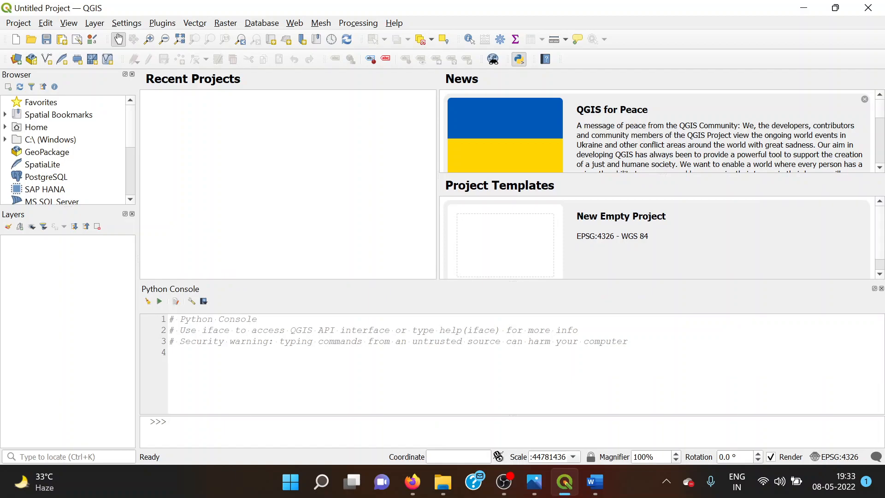
{"action": "left_click", "coordinate": [176, 301]}
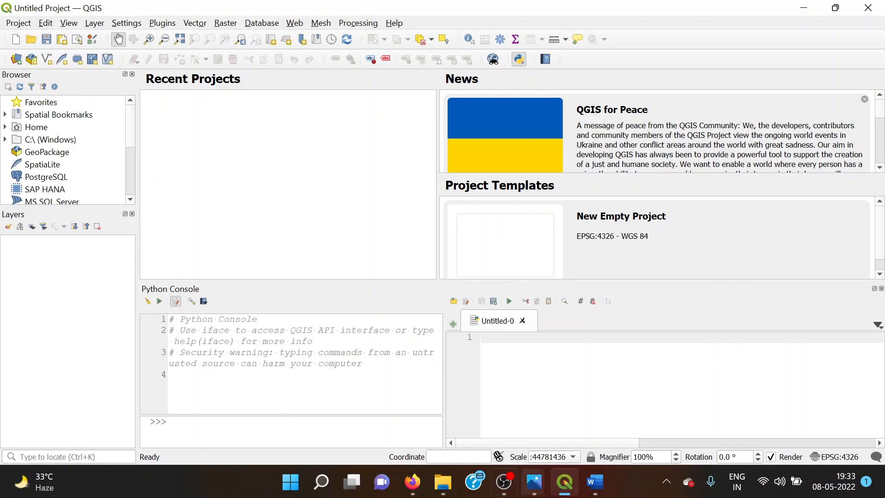
Open the imd python code text file from the data folder and copy its entire script.
{"action": "mouse_move", "coordinate": [442, 489]}
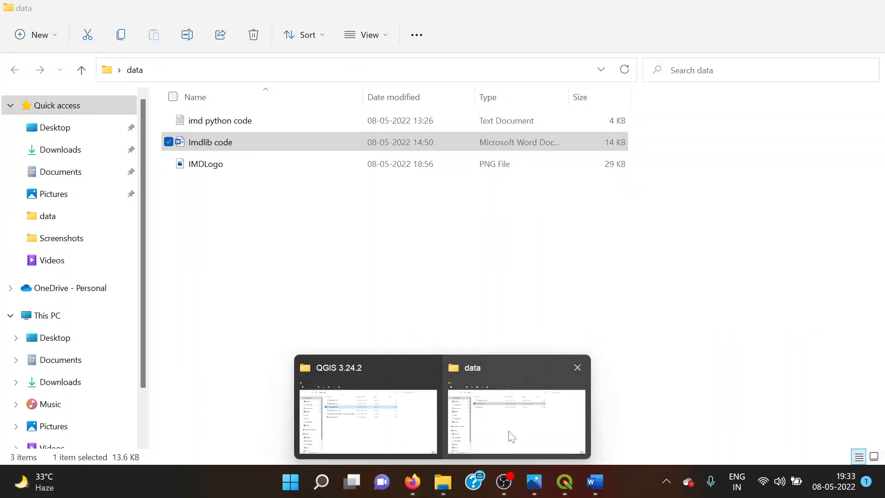
{"action": "left_click", "coordinate": [512, 436]}
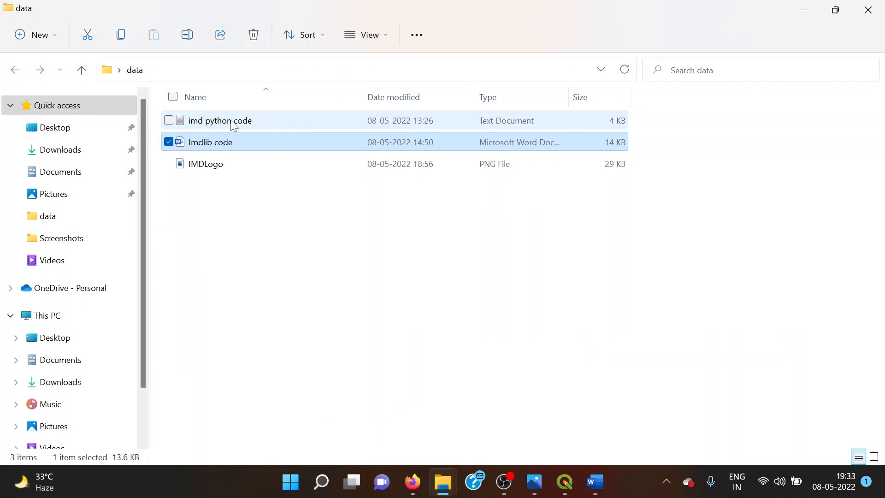
{"action": "left_click", "coordinate": [233, 123]}
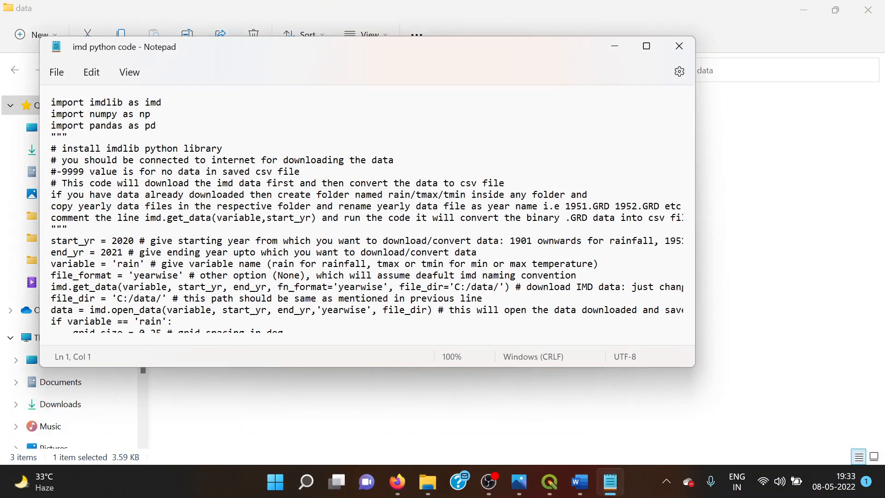
{"action": "left_click", "coordinate": [648, 48]}
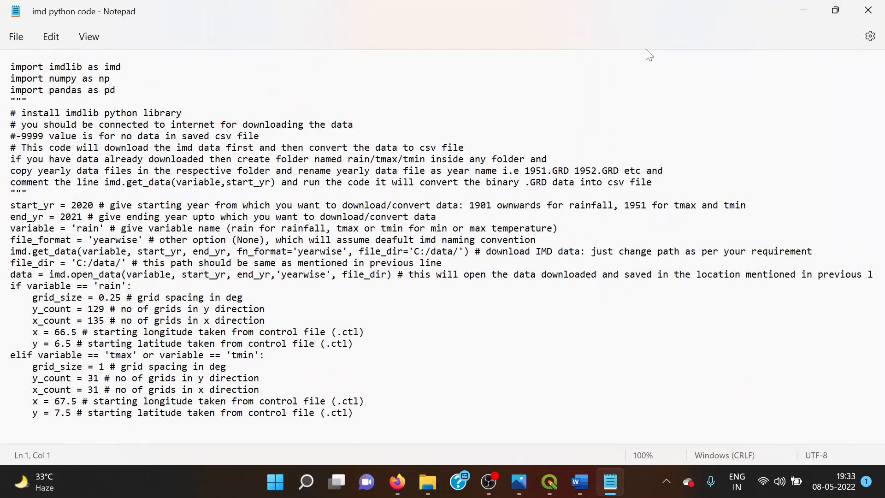
{"action": "key", "text": "ctrl+a"}
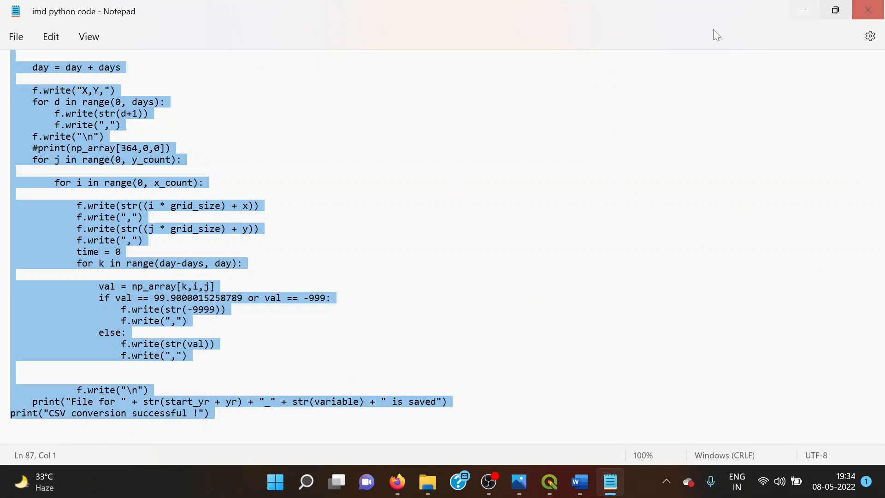
{"action": "left_click", "coordinate": [810, 14]}
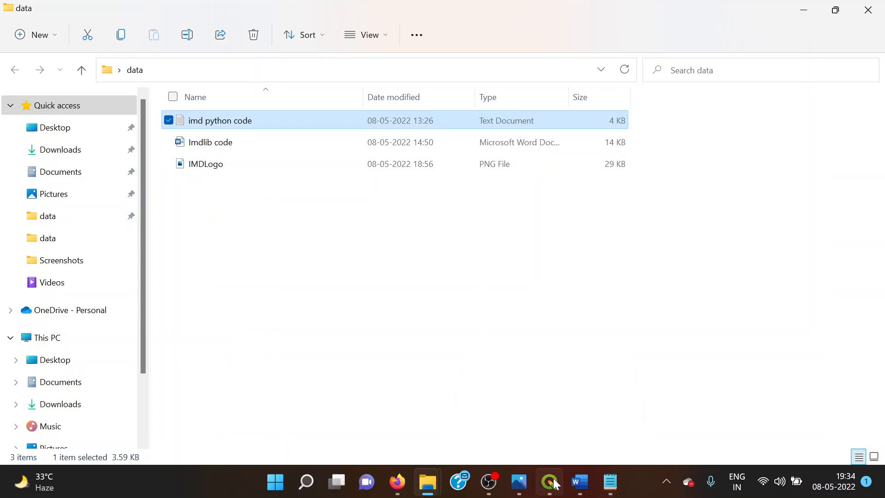
Switch to QGIS and paste the copied imd script into the empty Untitled-0 script editor.
{"action": "left_click", "coordinate": [549, 482]}
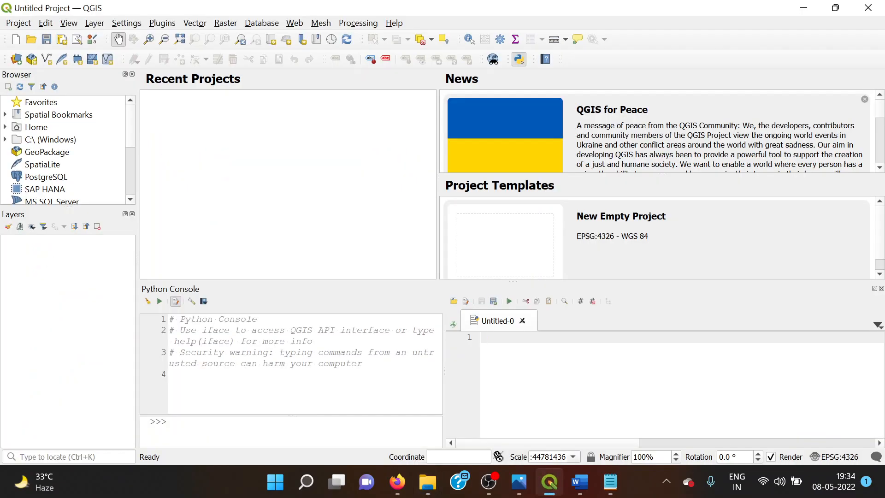
{"action": "key", "text": "ctrl+v"}
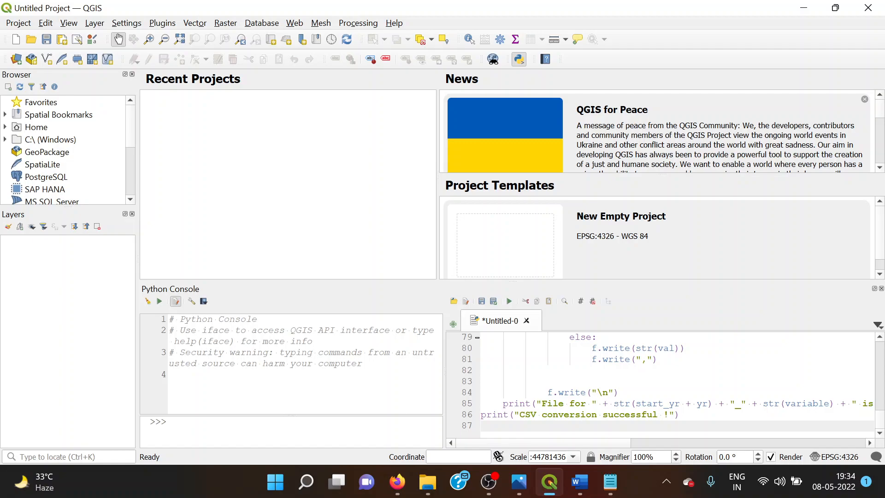
{"action": "scroll", "coordinate": [660, 385], "scroll_direction": "up", "scroll_amount": 20}
{"action": "scroll", "coordinate": [660, 385], "scroll_direction": "up", "scroll_amount": 4}
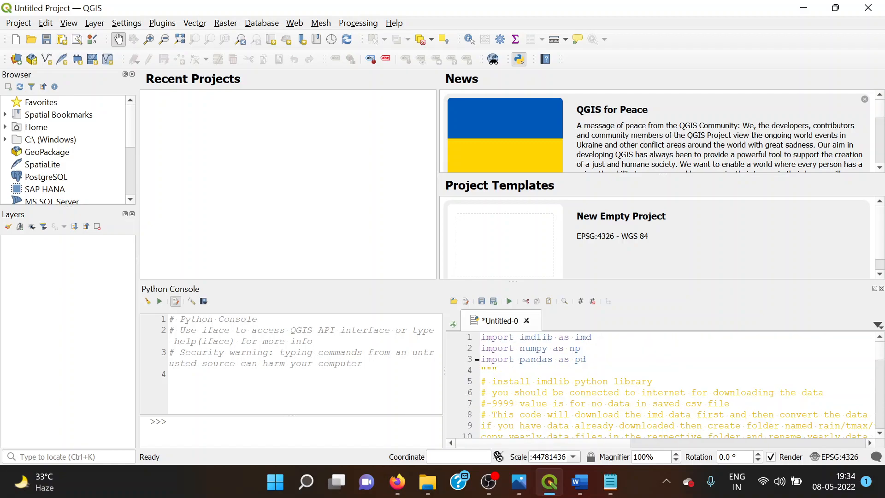
Try 1901 as the start_yr value in the script, and restore it to 2020.
{"action": "scroll", "coordinate": [659, 385], "scroll_direction": "down", "scroll_amount": 3}
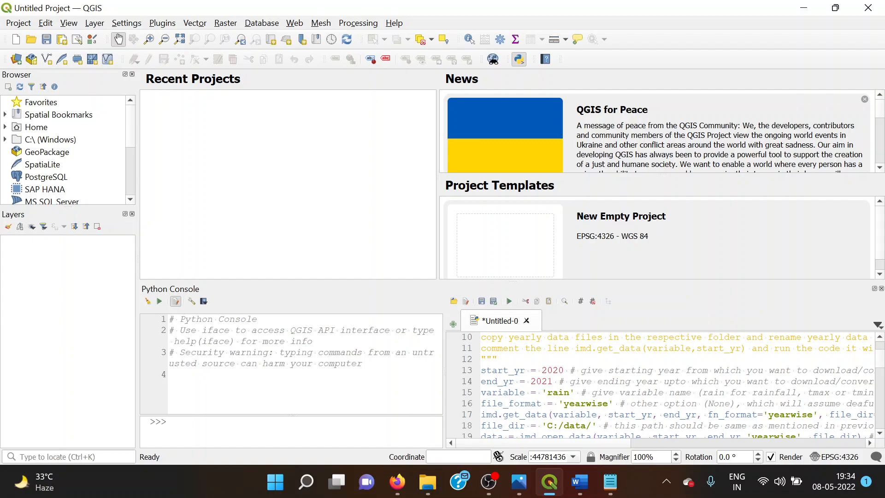
{"action": "left_click_drag", "start_coordinate": [541, 371], "coordinate": [564, 370]}
{"action": "type", "text": "1901"}
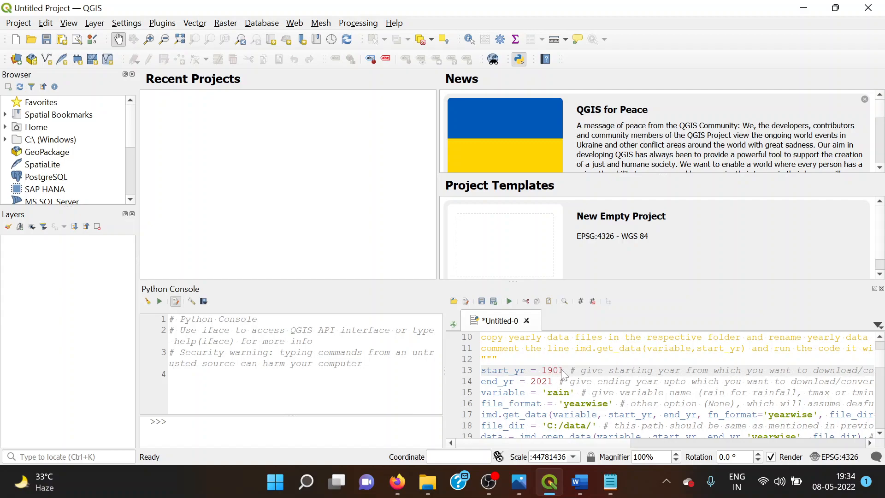
{"action": "key", "text": "BackSpace"}
{"action": "key", "text": "BackSpace"}
{"action": "key", "text": "BackSpace"}
{"action": "key", "text": "BackSpace"}
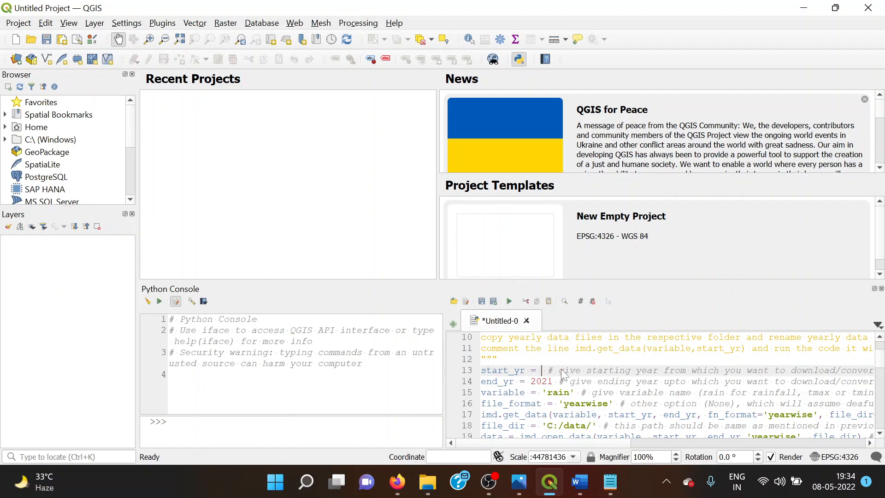
{"action": "type", "text": "2020"}
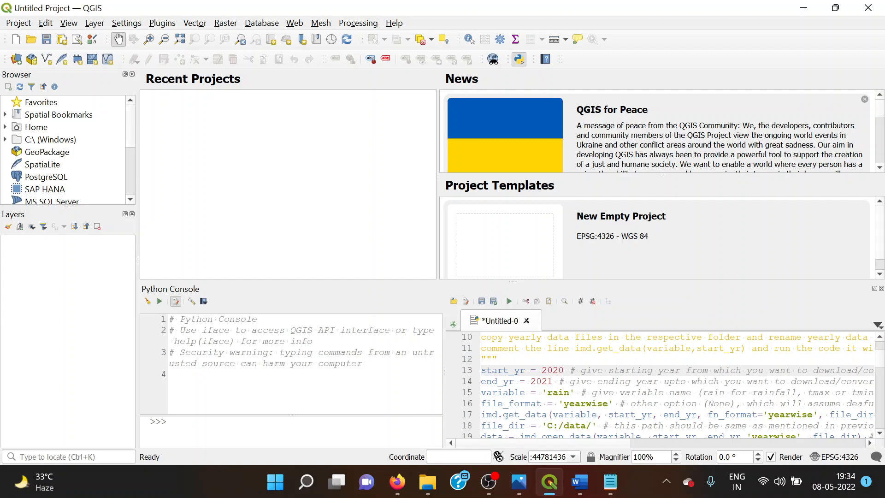
Try tmax and tmin as the script's variable value, and restore it to rain.
{"action": "left_click_drag", "start_coordinate": [547, 392], "coordinate": [570, 393]}
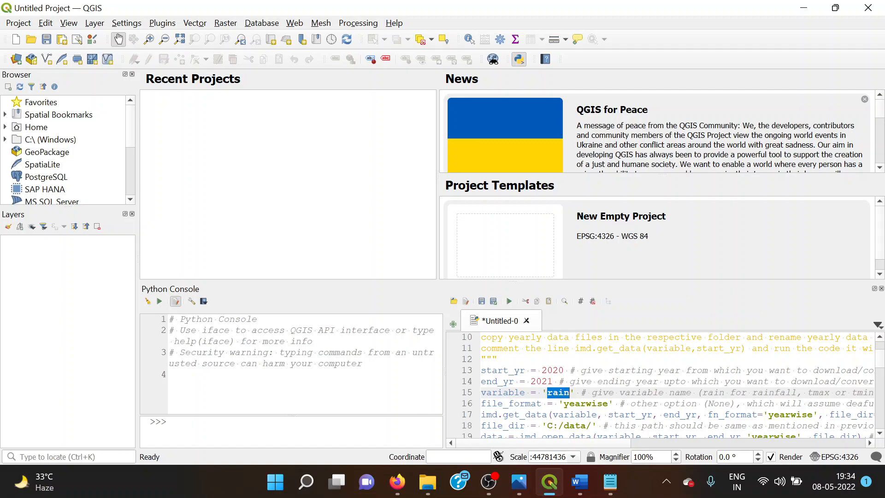
{"action": "left_click", "coordinate": [558, 393]}
{"action": "left_click_drag", "start_coordinate": [547, 393], "coordinate": [570, 393]}
{"action": "type", "text": "tmax"}
{"action": "key", "text": "BackSpace"}
{"action": "key", "text": "BackSpace"}
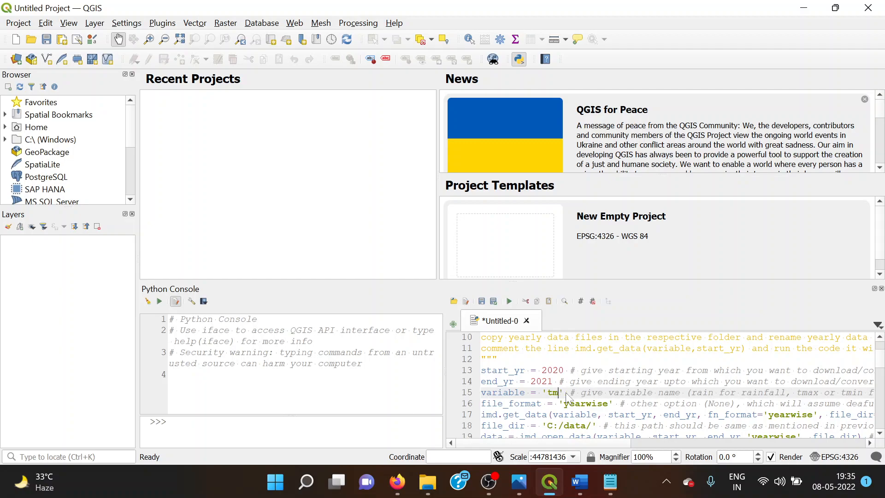
{"action": "type", "text": "i"}
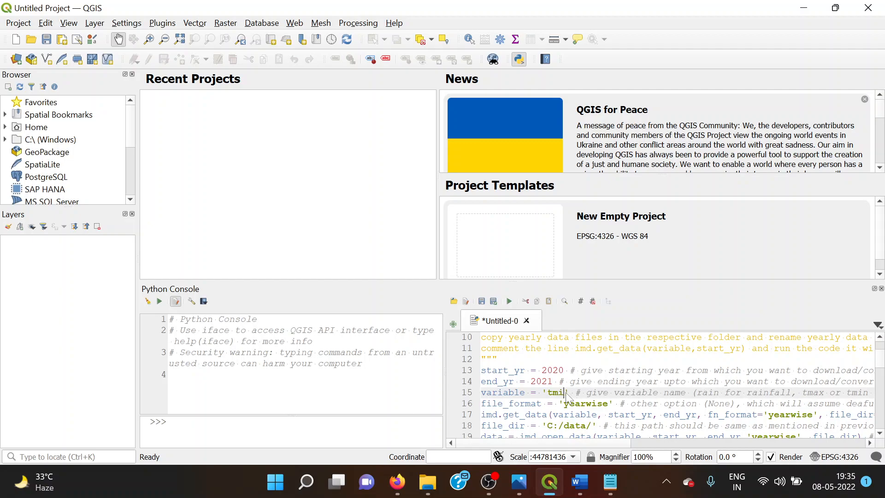
{"action": "type", "text": "n"}
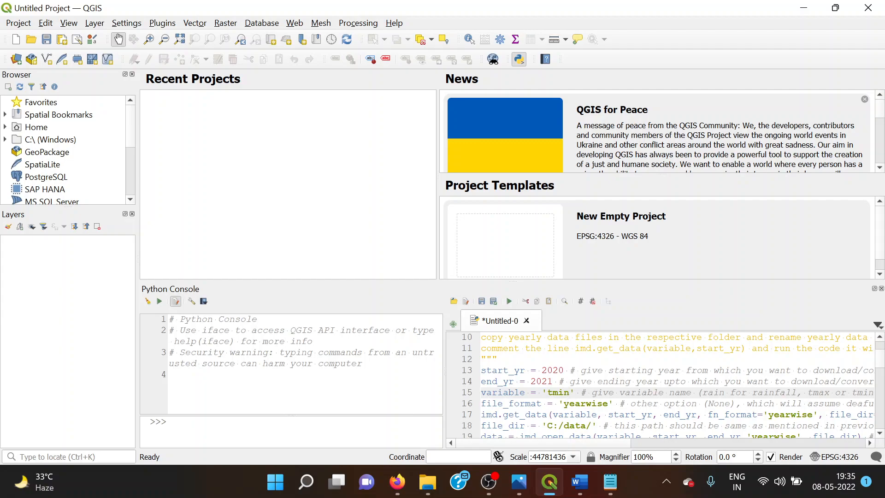
{"action": "key", "text": "BackSpace"}
{"action": "key", "text": "BackSpace"}
{"action": "key", "text": "BackSpace"}
{"action": "key", "text": "BackSpace"}
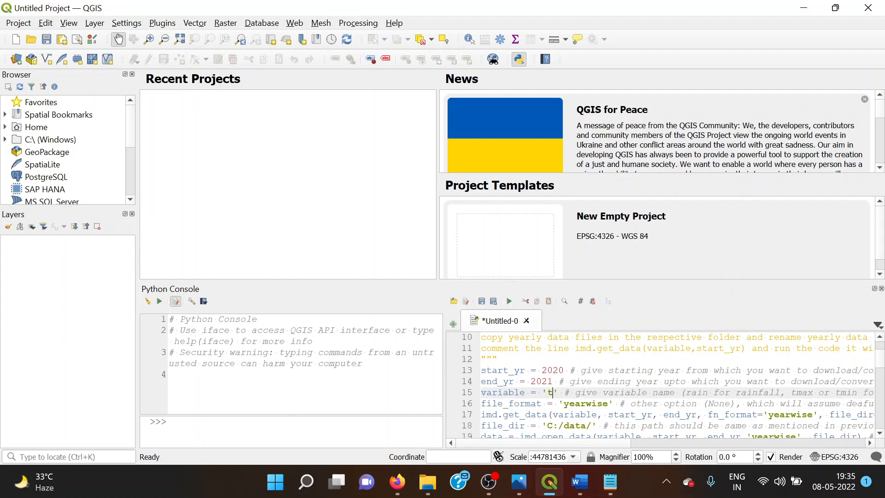
{"action": "type", "text": "rain"}
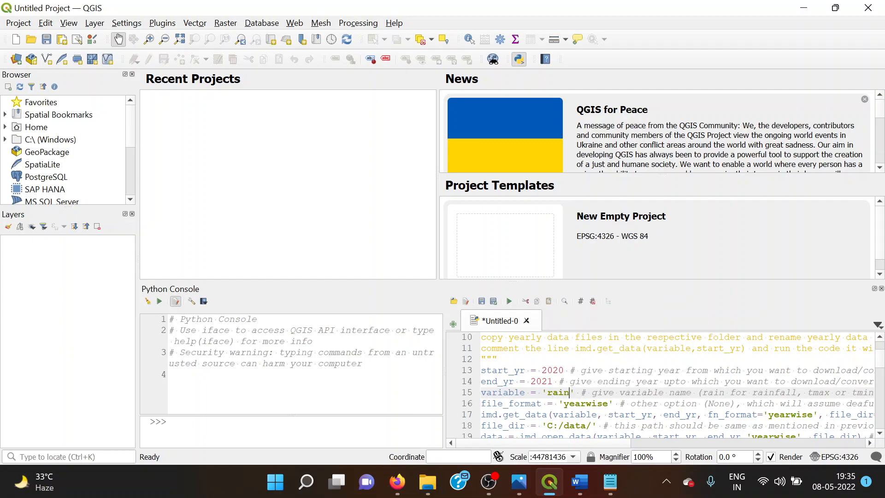
Check the download path by selecting C:/data in the file_dir argument of the imd.get_data line.
{"action": "scroll", "coordinate": [677, 386], "scroll_direction": "down", "scroll_amount": 1}
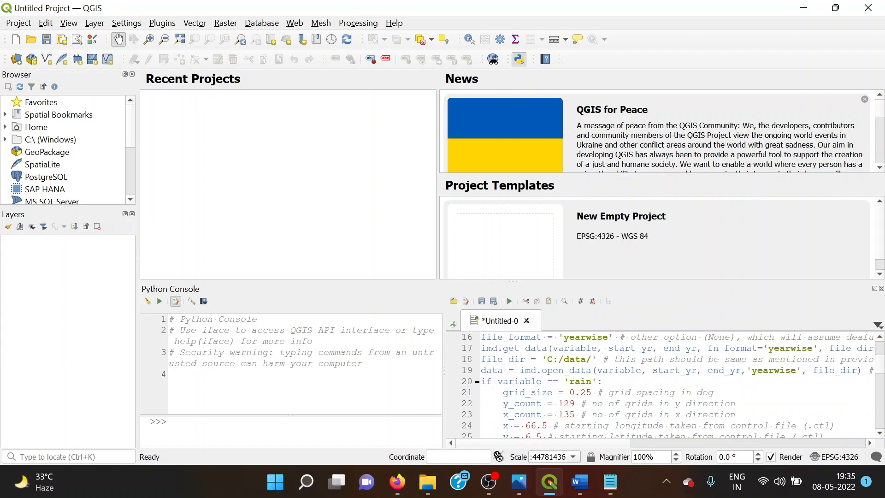
{"action": "left_click", "coordinate": [870, 443]}
{"action": "left_click_drag", "start_coordinate": [869, 443], "coordinate": [870, 443]}
{"action": "left_click_drag", "start_coordinate": [819, 348], "coordinate": [857, 348]}
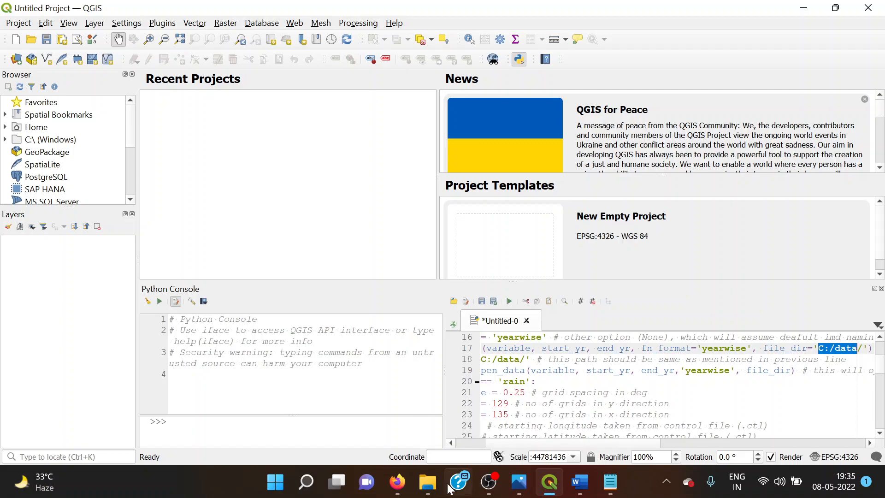
Open the data folder on drive C in File Explorer to inspect it, and return to QGIS.
{"action": "mouse_move", "coordinate": [428, 482]}
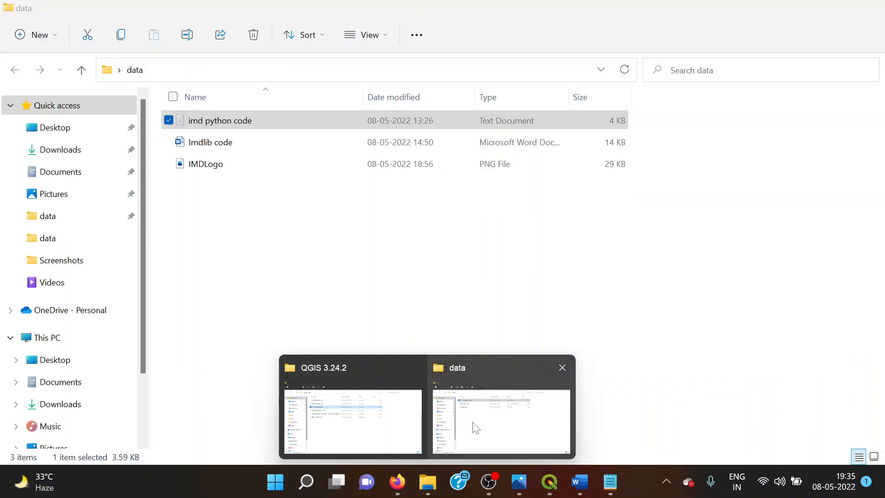
{"action": "left_click", "coordinate": [370, 428]}
{"action": "scroll", "coordinate": [61, 368], "scroll_direction": "down", "scroll_amount": 2}
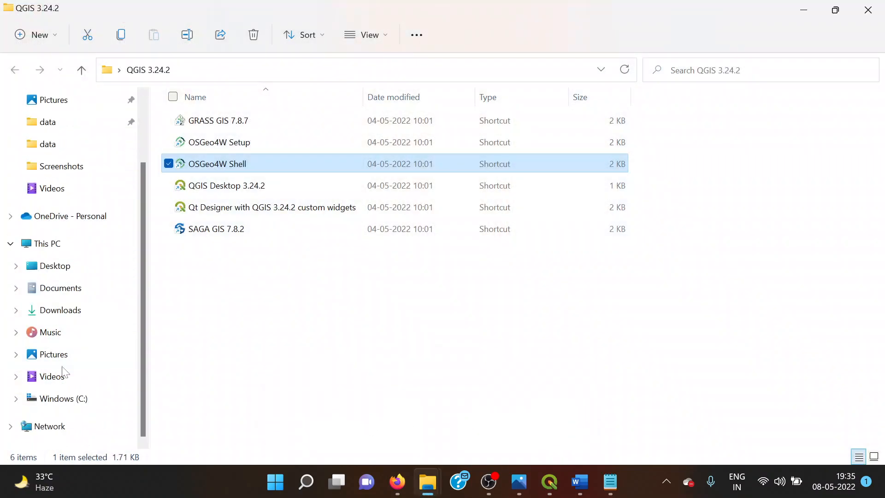
{"action": "left_click", "coordinate": [61, 398]}
{"action": "double_click", "coordinate": [207, 123]}
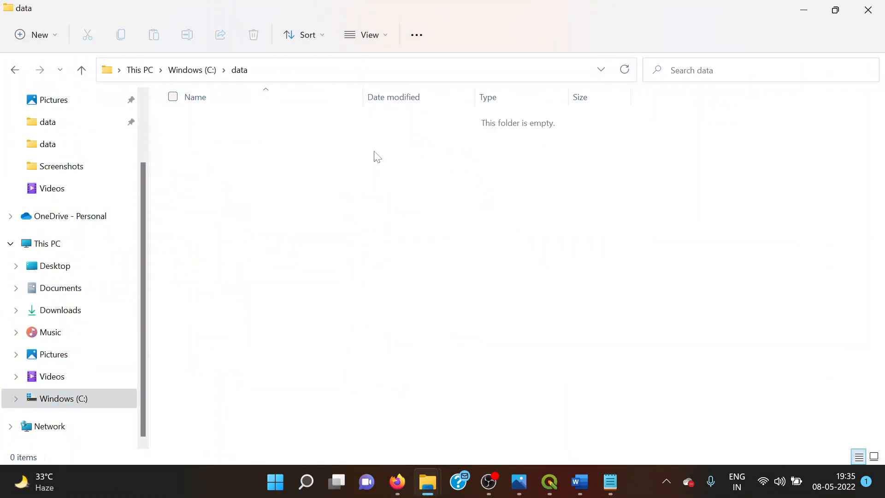
{"action": "left_click", "coordinate": [805, 12]}
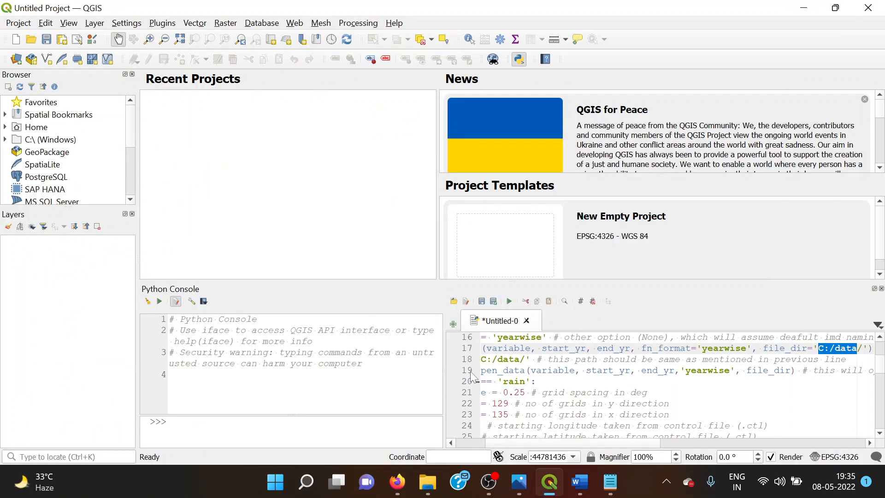
Review the rest of the script and check the C:/data path in the line that opens the CSV output file.
{"action": "left_click", "coordinate": [450, 444]}
{"action": "left_click", "coordinate": [450, 445]}
{"action": "left_click", "coordinate": [451, 445]}
{"action": "left_click", "coordinate": [451, 445]}
{"action": "left_click", "coordinate": [451, 443]}
{"action": "left_click", "coordinate": [451, 443]}
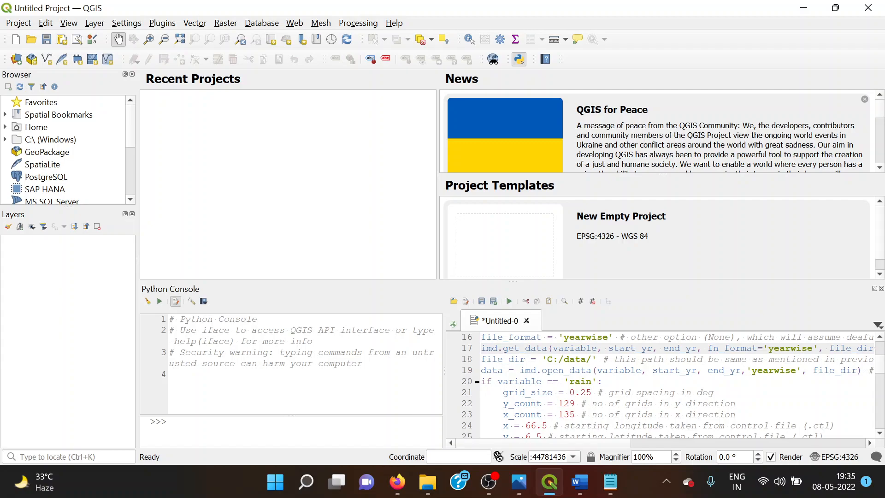
{"action": "scroll", "coordinate": [659, 388], "scroll_direction": "down", "scroll_amount": 10}
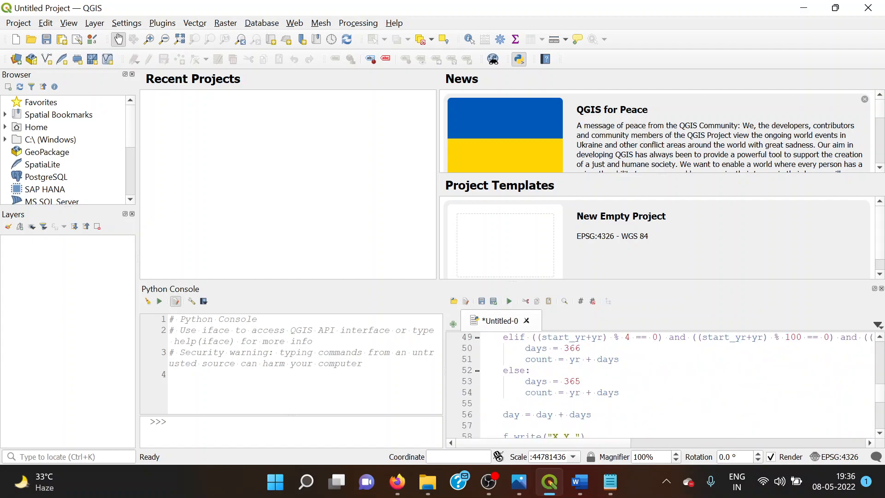
{"action": "scroll", "coordinate": [660, 387], "scroll_direction": "up", "scroll_amount": 2}
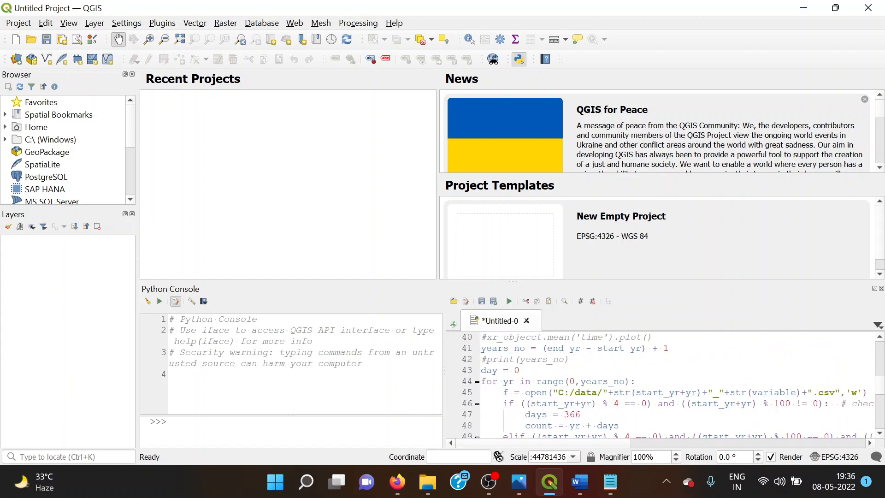
{"action": "left_click_drag", "start_coordinate": [559, 392], "coordinate": [598, 393]}
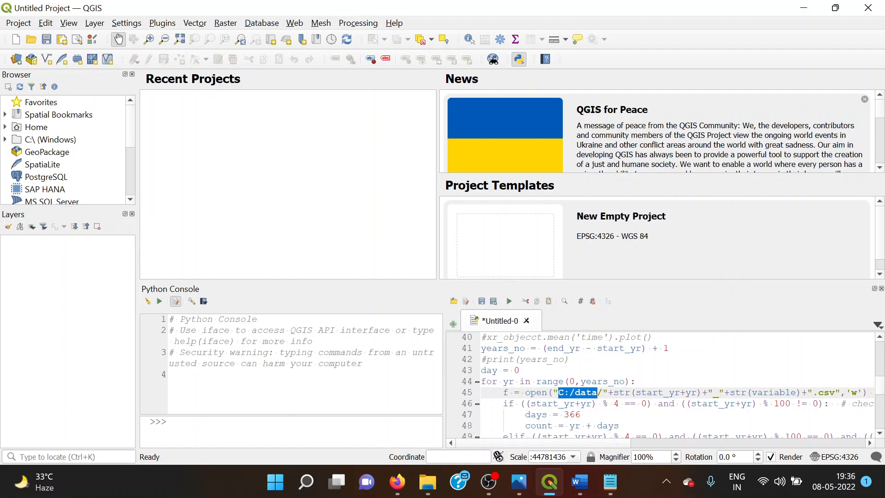
{"action": "left_click", "coordinate": [586, 392]}
Run the script to download the rain data for 2020 and 2021 and convert it to CSV.
{"action": "scroll", "coordinate": [664, 385], "scroll_direction": "down", "scroll_amount": 12}
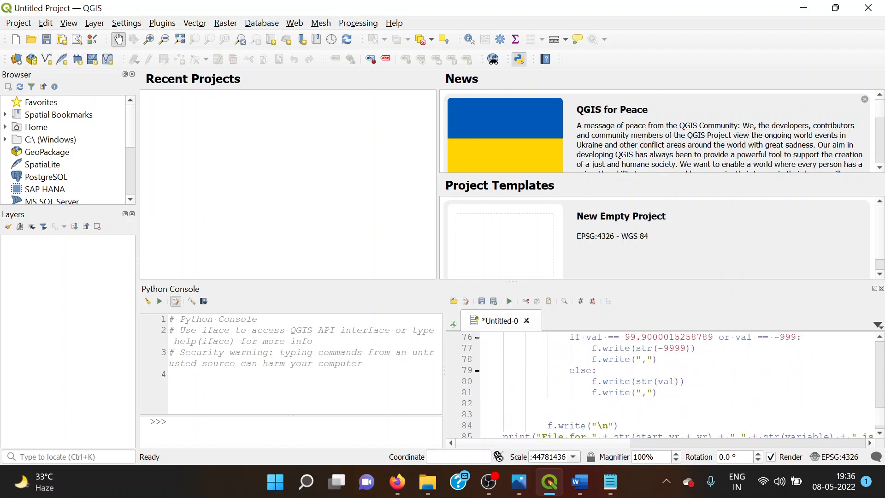
{"action": "left_click", "coordinate": [510, 302]}
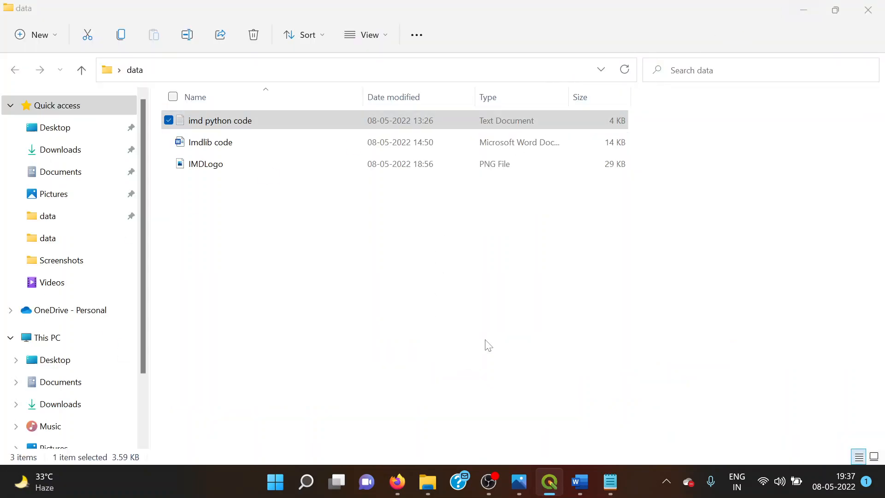
Refresh the data folder that holds the imd python code file, and switch back to QGIS.
{"action": "left_click", "coordinate": [317, 324]}
{"action": "right_click", "coordinate": [312, 282]}
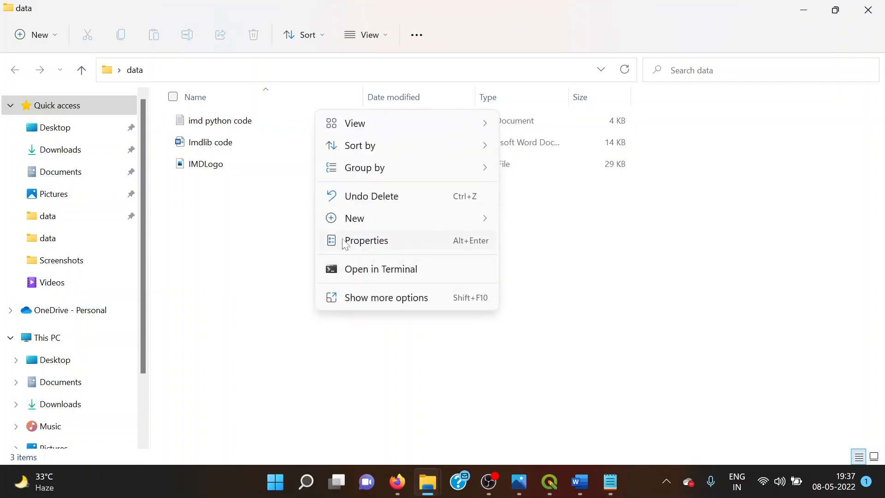
{"action": "left_click", "coordinate": [355, 297]}
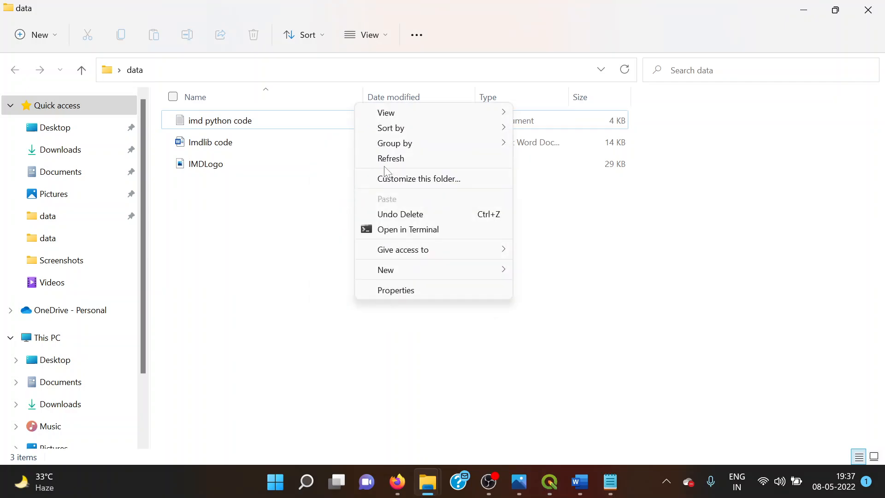
{"action": "left_click", "coordinate": [390, 159]}
{"action": "left_click", "coordinate": [549, 489]}
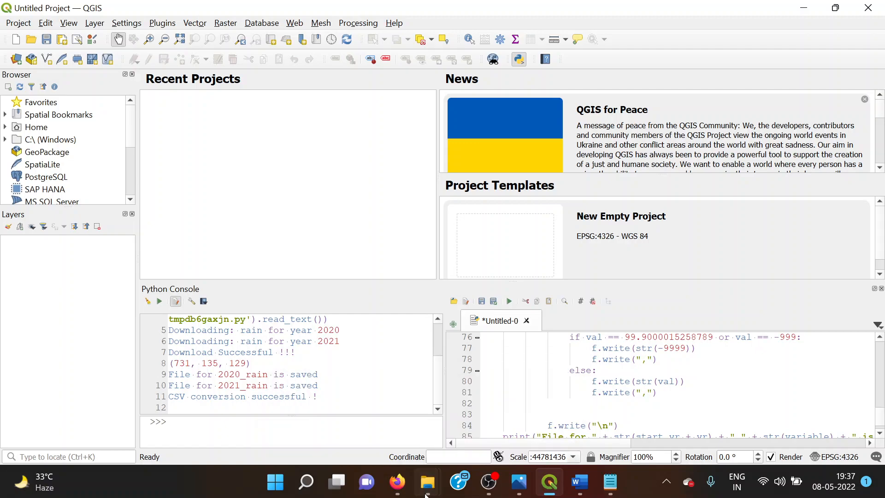
Switch to the data folder on drive C, look inside its rain subfolder, and go back up to data.
{"action": "mouse_move", "coordinate": [427, 482]}
{"action": "left_click", "coordinate": [395, 442]}
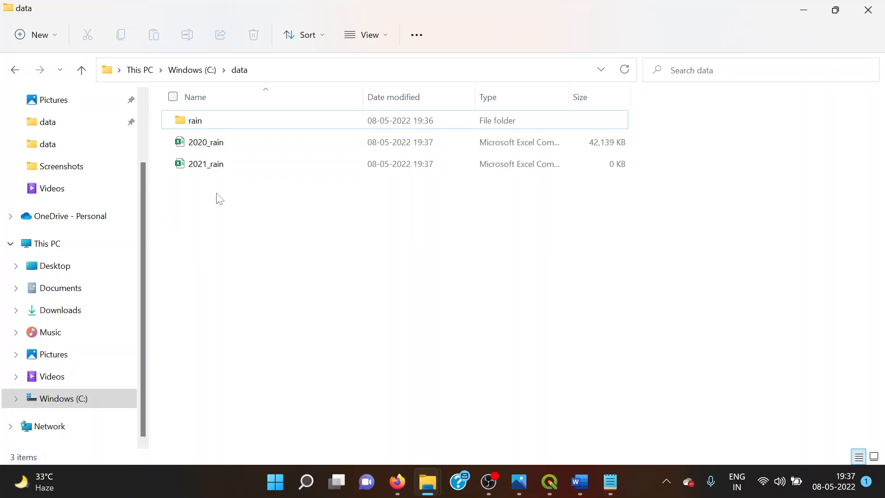
{"action": "double_click", "coordinate": [211, 119]}
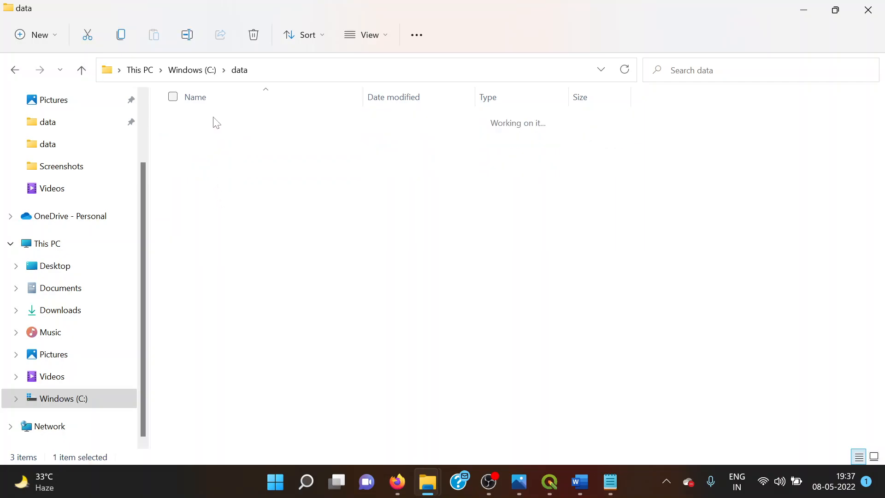
{"action": "left_click", "coordinate": [248, 75]}
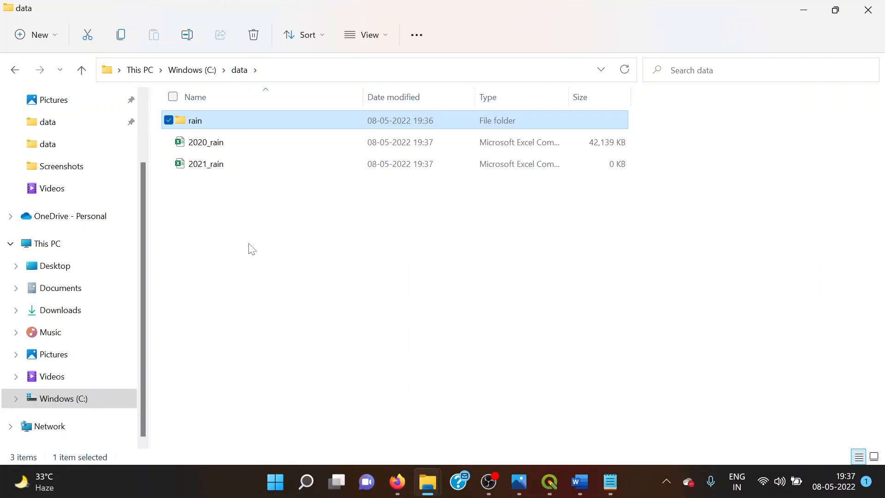
Open 2020_rain in a maximized Excel window and examine the X and Y columns and the numbered column headers.
{"action": "double_click", "coordinate": [224, 144]}
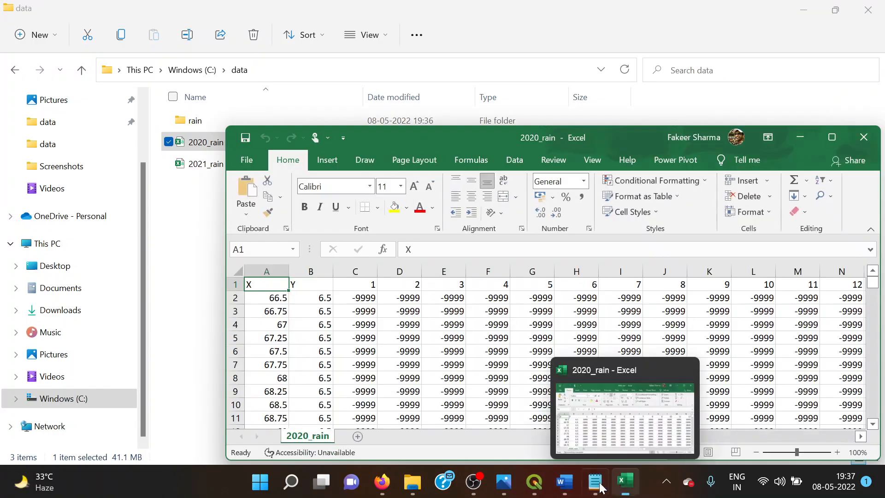
{"action": "left_click", "coordinate": [833, 137]}
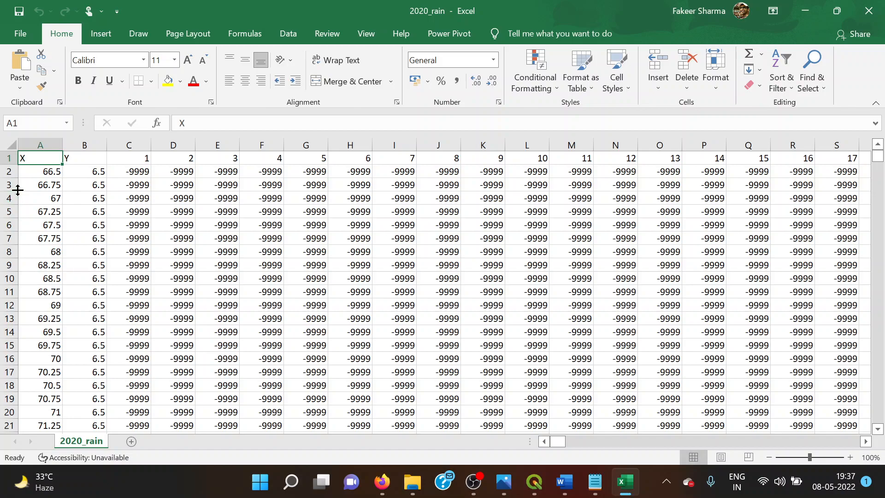
{"action": "left_click_drag", "start_coordinate": [83, 170], "coordinate": [80, 346]}
{"action": "left_click_drag", "start_coordinate": [30, 172], "coordinate": [38, 399]}
{"action": "left_click_drag", "start_coordinate": [134, 160], "coordinate": [255, 160]}
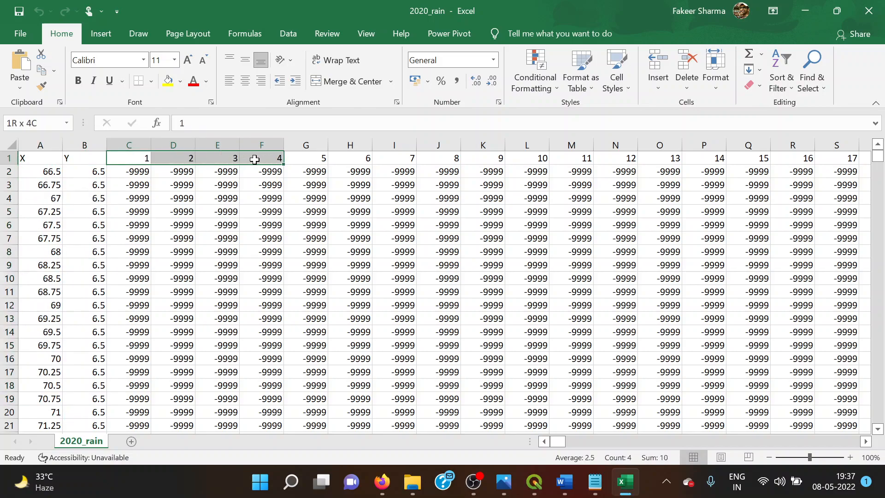
{"action": "left_click", "coordinate": [116, 158]}
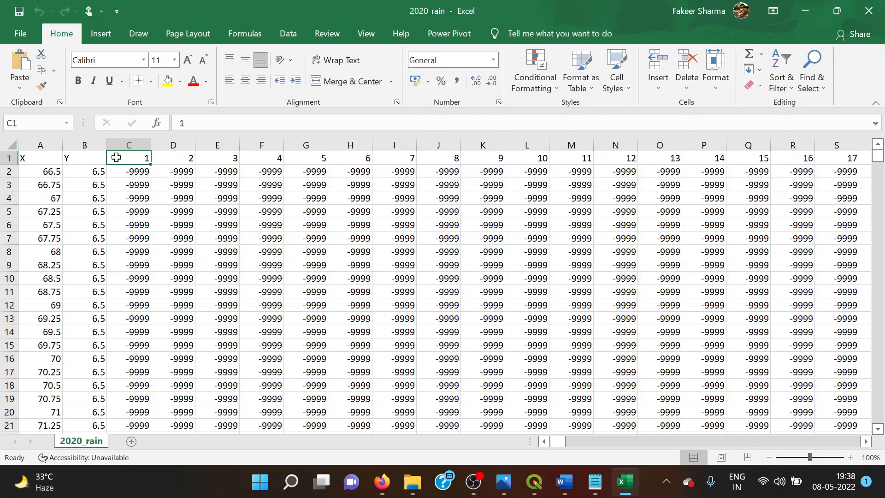
Examine the numbered headers at the far end of row 1, and return to the start of the sheet.
{"action": "key", "text": "ctrl+Right"}
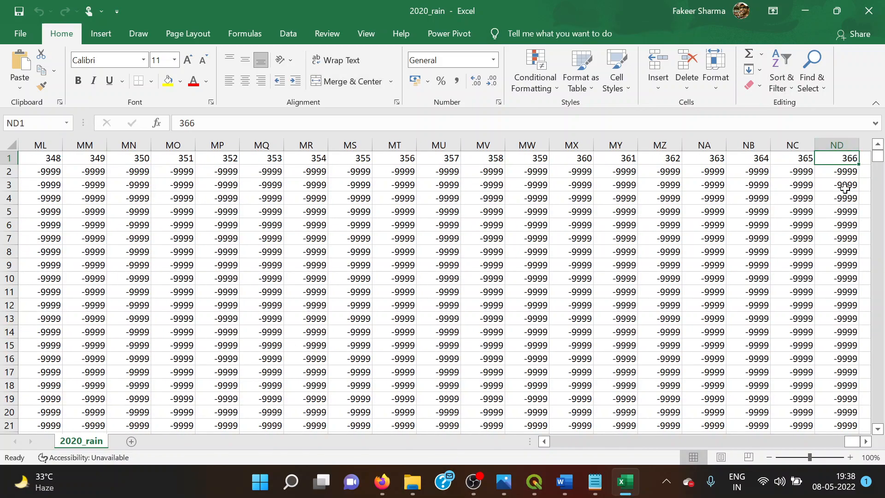
{"action": "left_click_drag", "start_coordinate": [839, 157], "coordinate": [183, 180]}
{"action": "left_click", "coordinate": [171, 161]}
{"action": "left_click", "coordinate": [171, 161]}
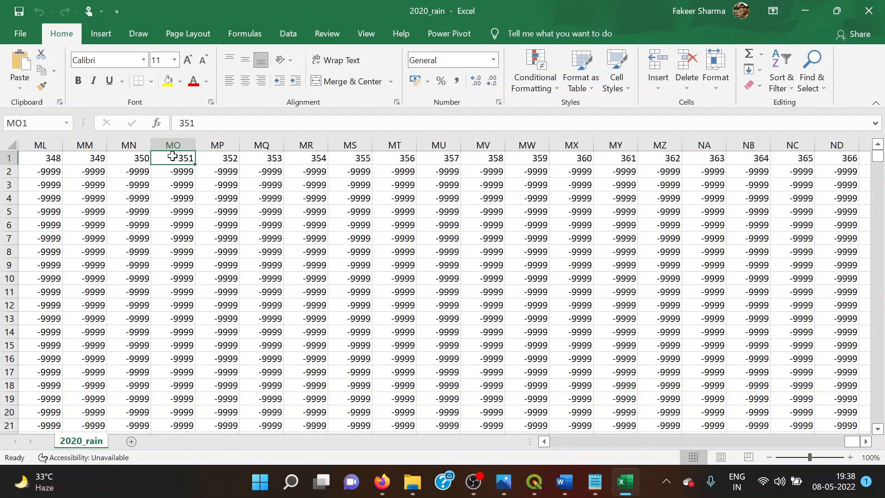
{"action": "key", "text": "ctrl+Home"}
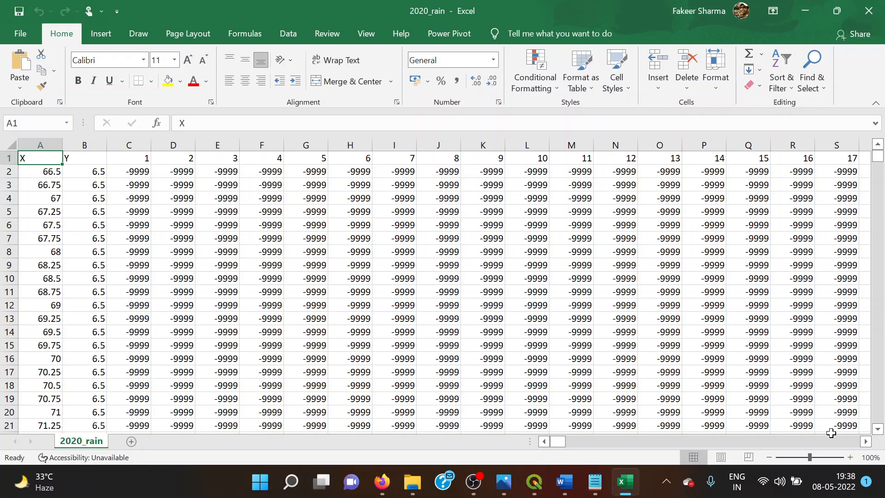
Sort the whole 2020_rain sheet by column 1 on cell values, from smallest to largest, with headers kept.
{"action": "left_click", "coordinate": [851, 457]}
{"action": "left_click", "coordinate": [850, 457]}
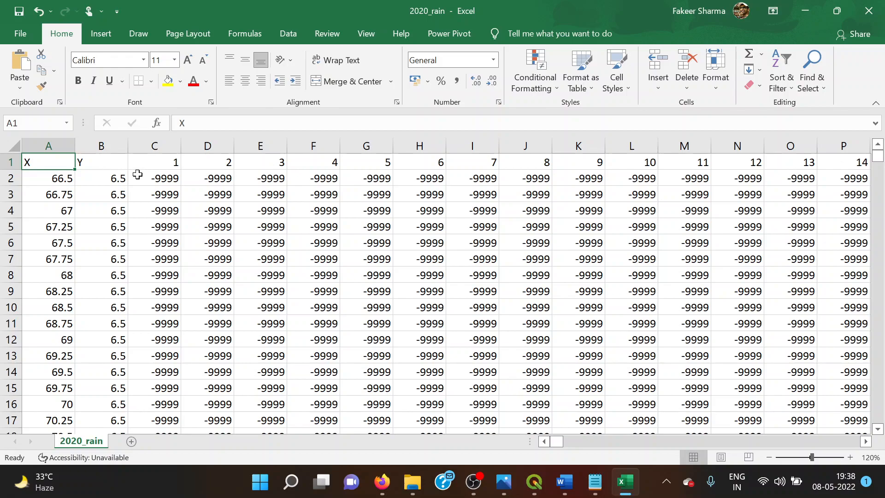
{"action": "left_click", "coordinate": [12, 145]}
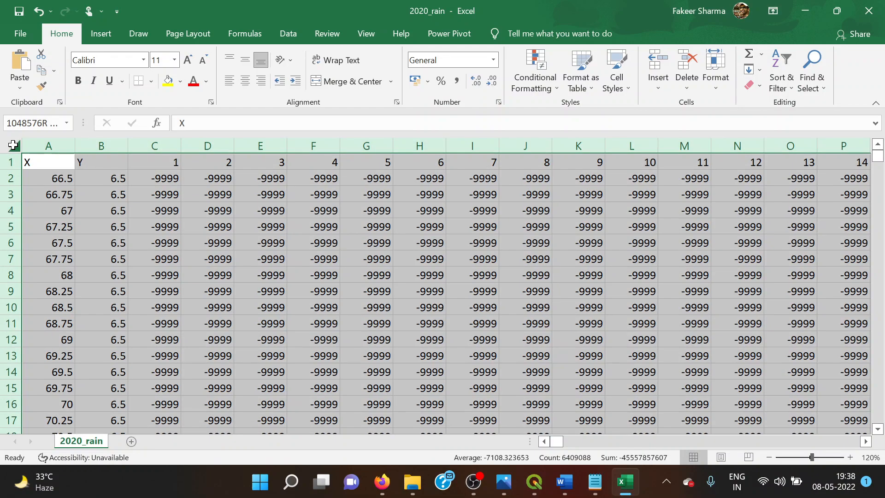
{"action": "left_click", "coordinate": [294, 38]}
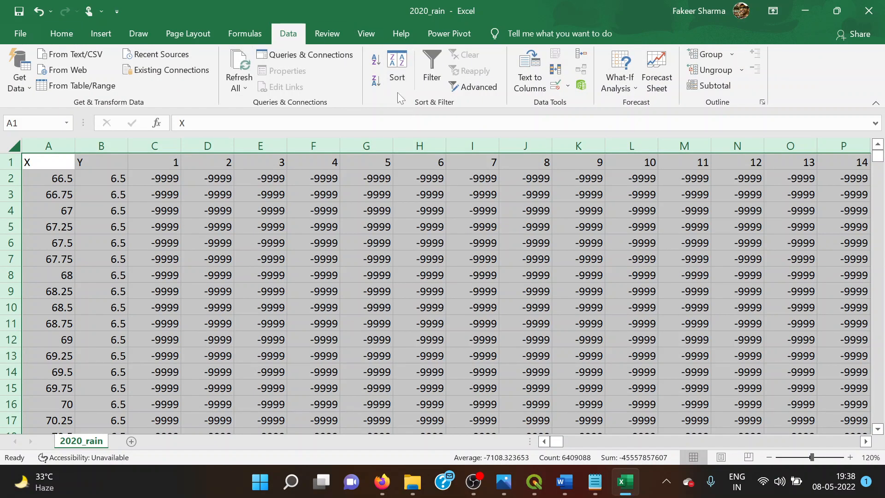
{"action": "left_click", "coordinate": [395, 76]}
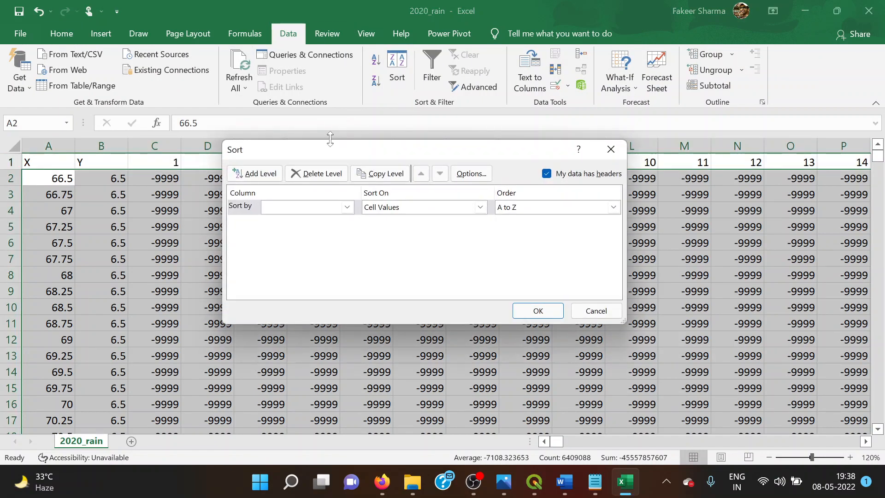
{"action": "left_click_drag", "start_coordinate": [329, 153], "coordinate": [470, 146]}
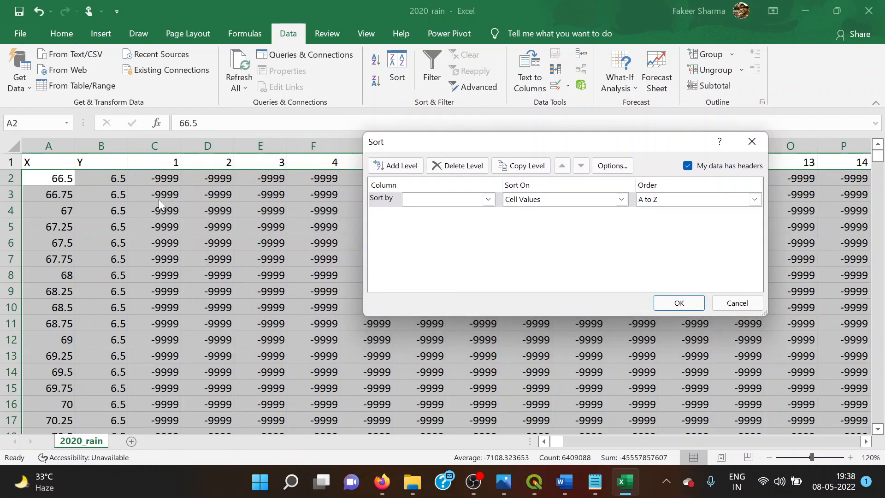
{"action": "left_click", "coordinate": [488, 199]}
{"action": "left_click", "coordinate": [412, 232]}
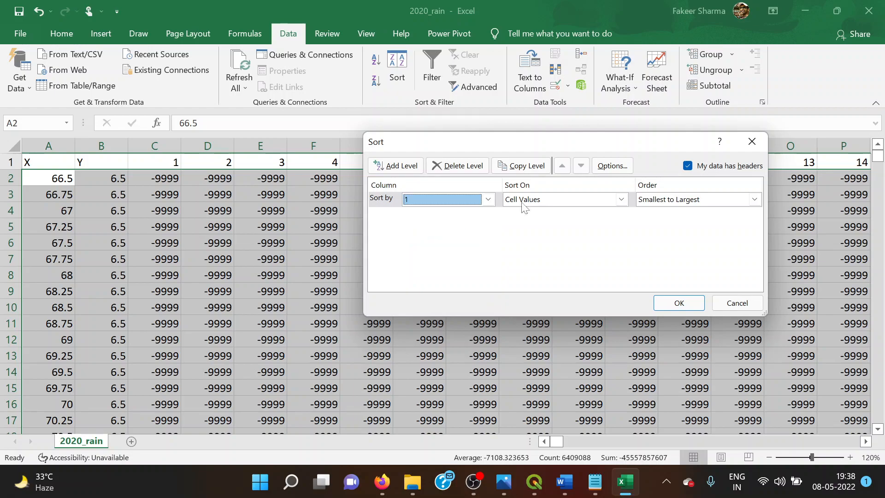
{"action": "left_click", "coordinate": [684, 306]}
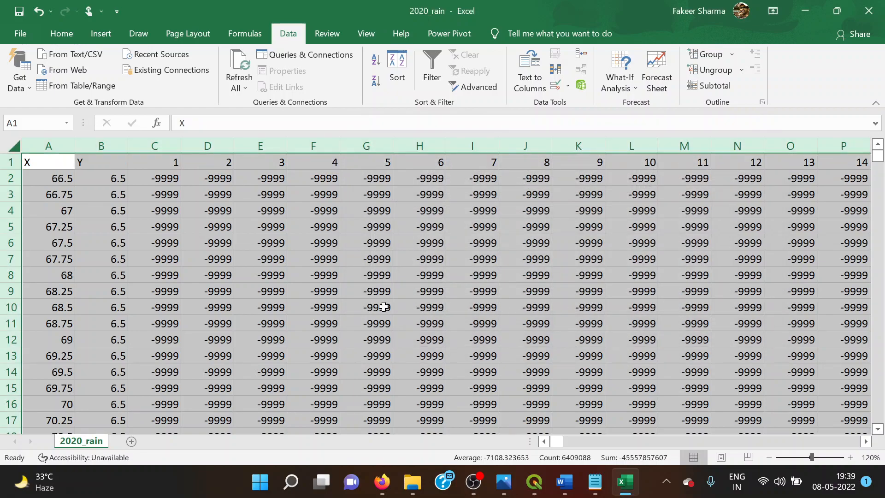
{"action": "left_click", "coordinate": [152, 167]}
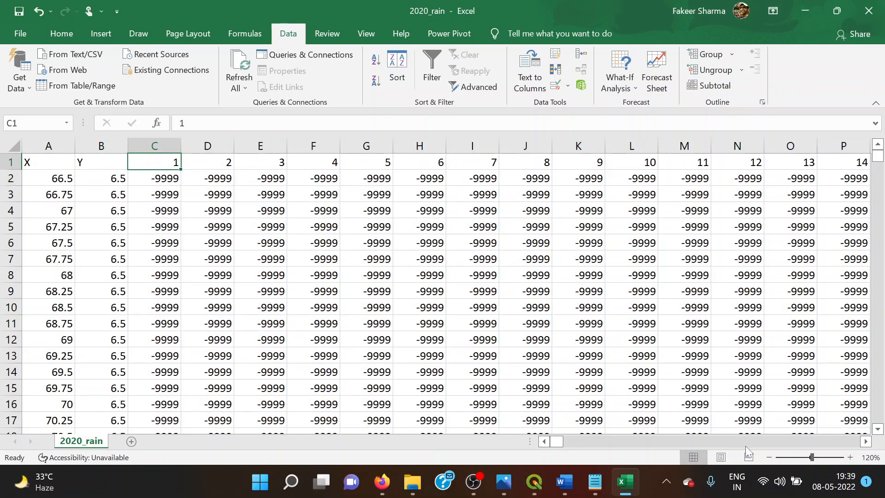
Delete rows 2 to 12452, which hold the -9999 no-data values.
{"action": "scroll", "coordinate": [445, 375], "scroll_direction": "down", "scroll_amount": 2, "text": "ctrl"}
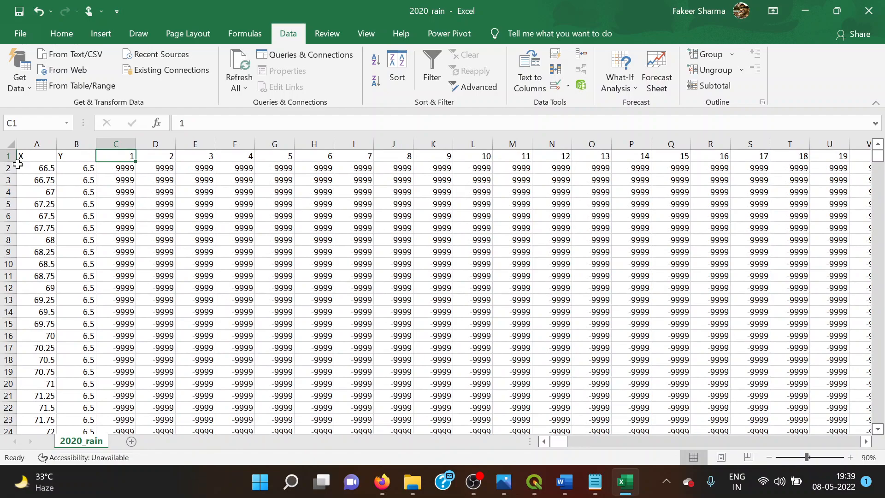
{"action": "left_click", "coordinate": [850, 457]}
{"action": "left_click", "coordinate": [851, 458]}
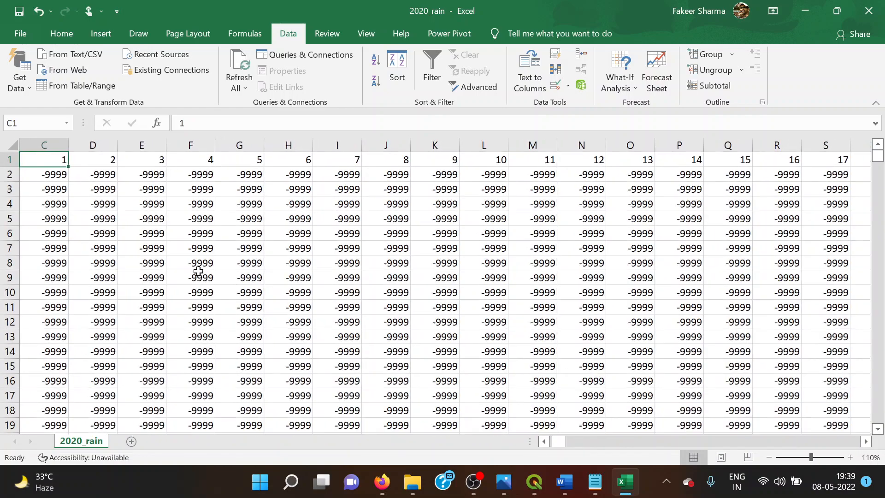
{"action": "left_click", "coordinate": [2, 175]}
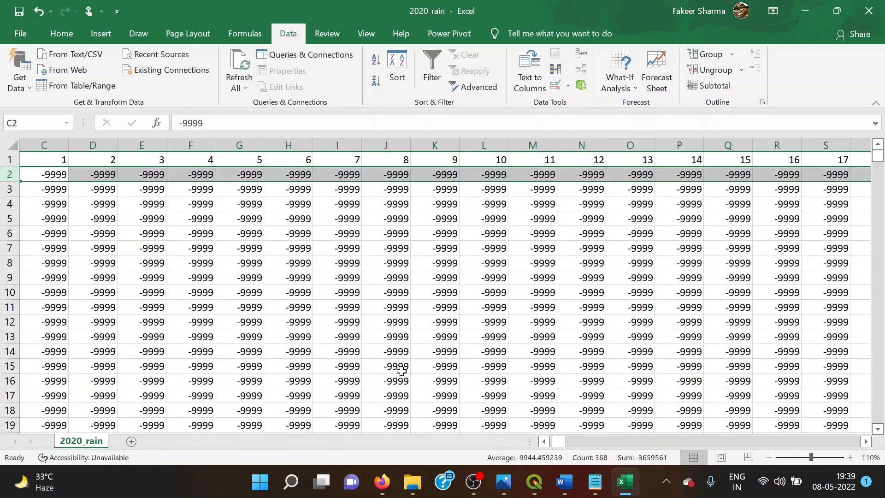
{"action": "scroll", "coordinate": [534, 433], "scroll_direction": "left", "scroll_amount": 2}
{"action": "left_click_drag", "start_coordinate": [3, 175], "coordinate": [4, 322]}
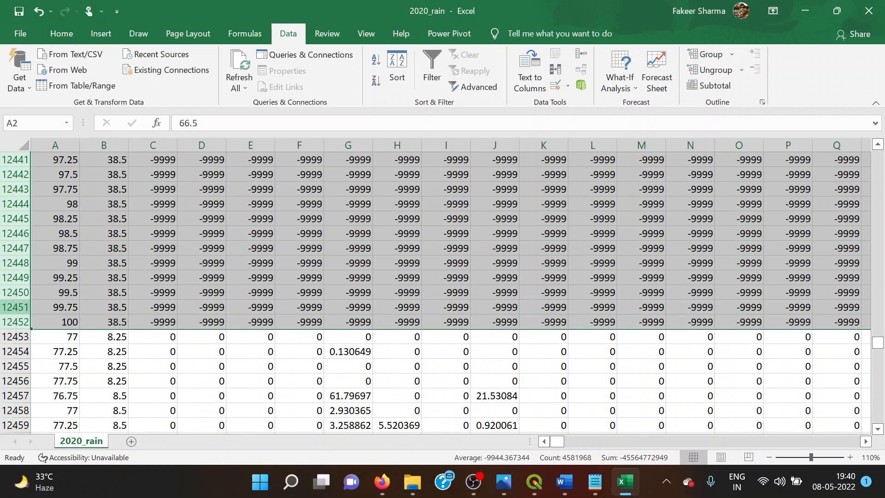
{"action": "right_click", "coordinate": [11, 292]}
{"action": "left_click", "coordinate": [63, 192]}
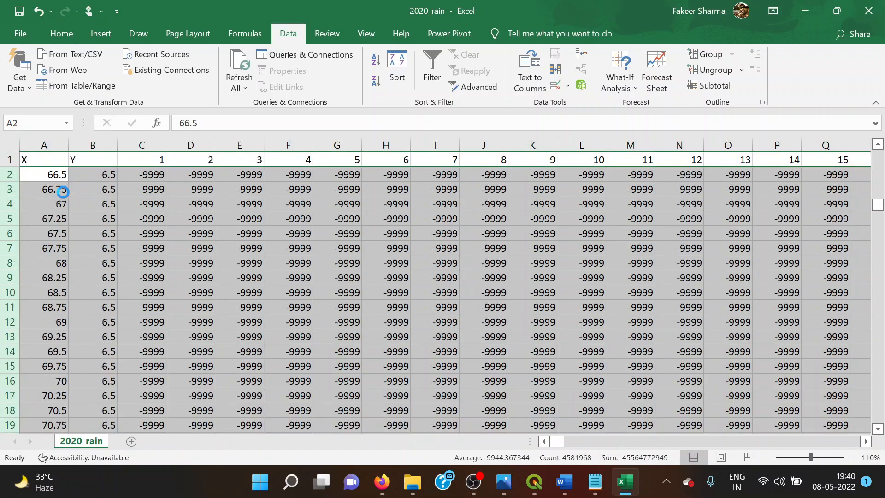
Examine the X and Y coordinates of the first data rows and their rainfall values in column 5.
{"action": "left_click", "coordinate": [99, 178]}
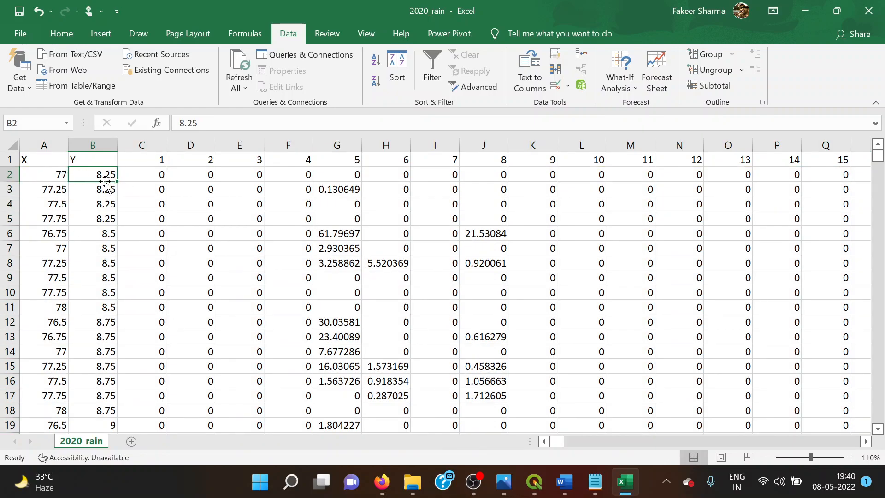
{"action": "left_click_drag", "start_coordinate": [107, 234], "coordinate": [107, 292]}
{"action": "left_click_drag", "start_coordinate": [53, 173], "coordinate": [51, 220]}
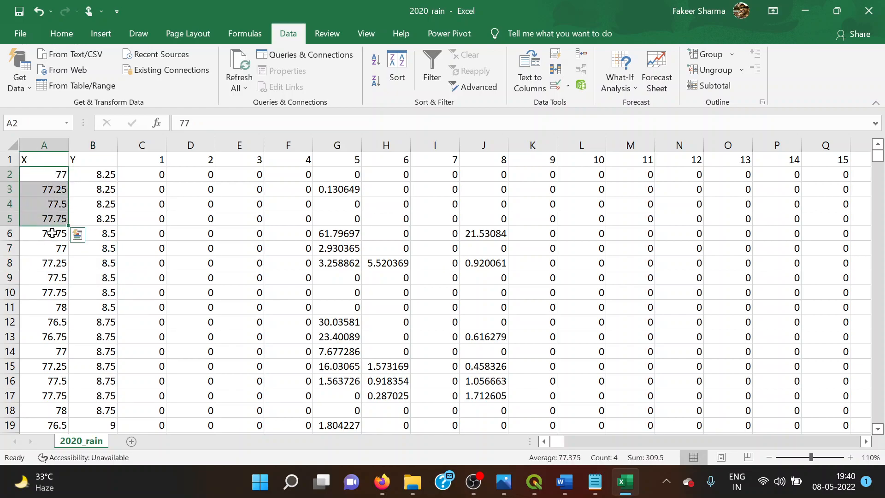
{"action": "left_click", "coordinate": [97, 172]}
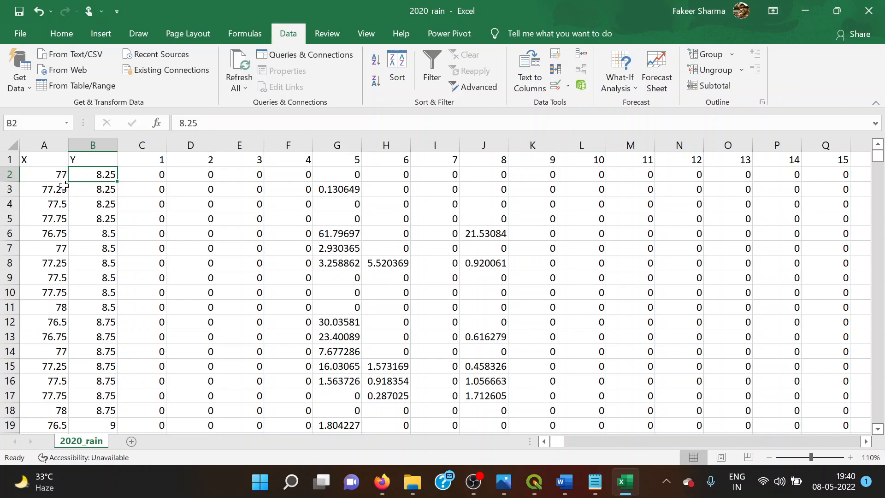
{"action": "left_click", "coordinate": [156, 176]}
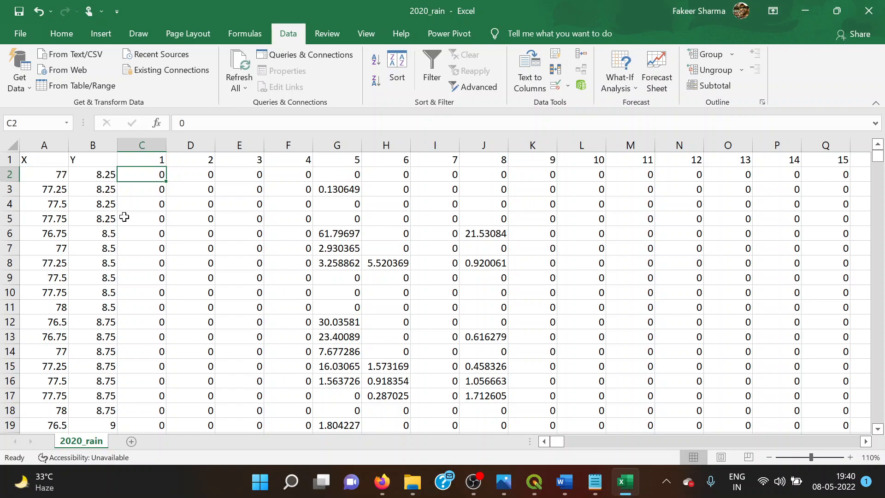
{"action": "left_click_drag", "start_coordinate": [55, 191], "coordinate": [339, 192]}
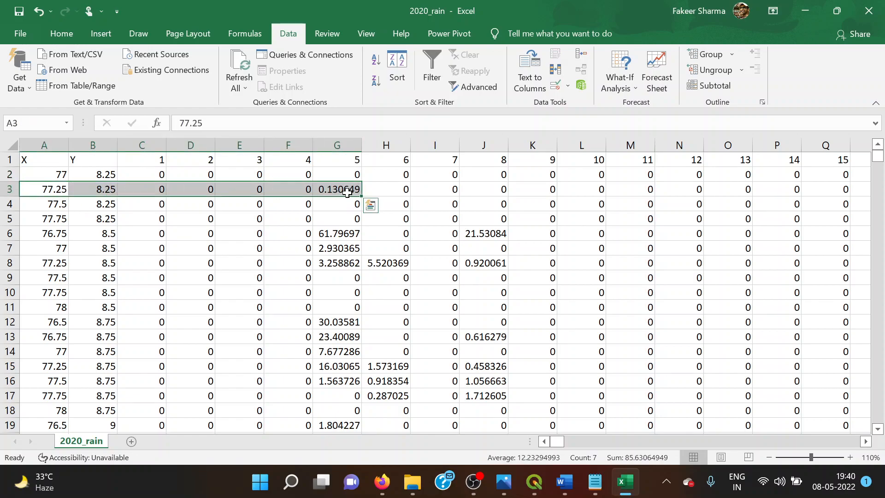
{"action": "left_click", "coordinate": [346, 190]}
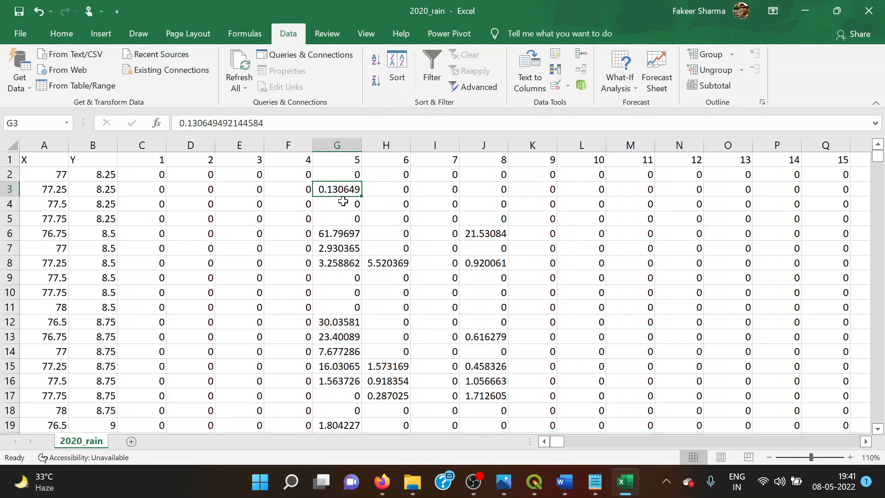
{"action": "left_click", "coordinate": [329, 233]}
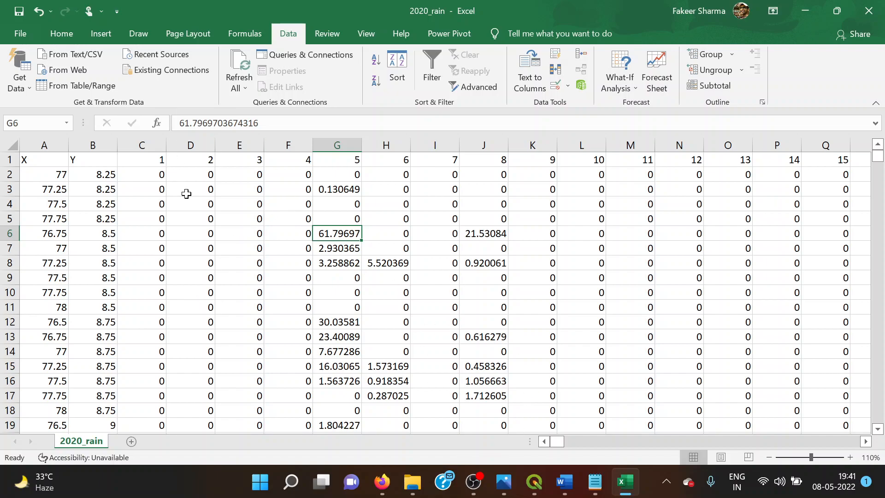
Examine the day headers from column 1 to the last column, and highlight headers 1 to 30.
{"action": "left_click", "coordinate": [145, 159]}
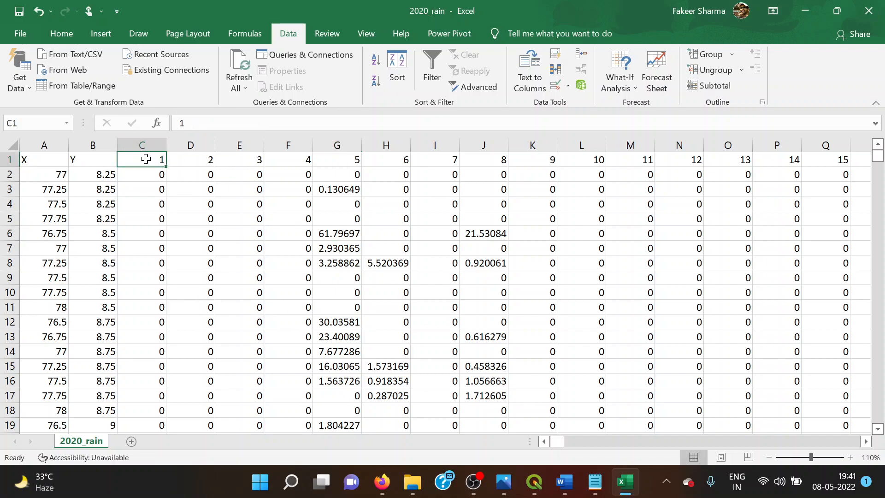
{"action": "key", "text": "ctrl+Right"}
{"action": "left_click_drag", "start_coordinate": [852, 443], "coordinate": [535, 461]}
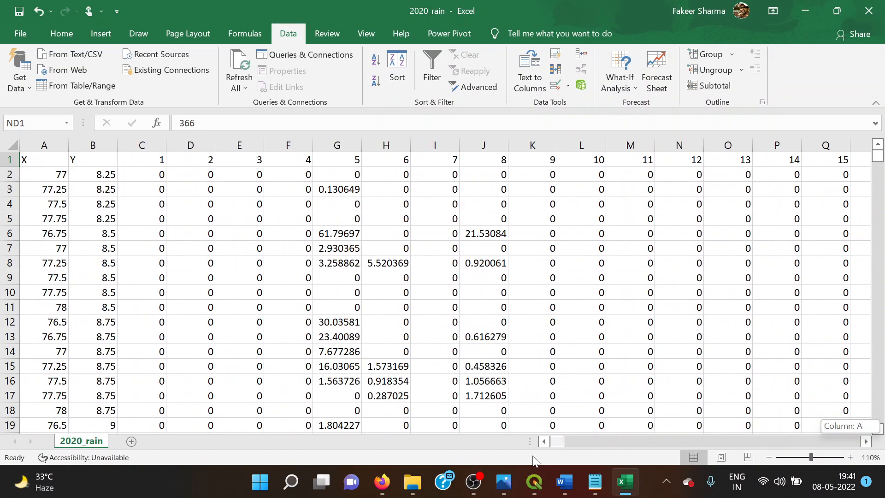
{"action": "left_click_drag", "start_coordinate": [144, 160], "coordinate": [645, 167]}
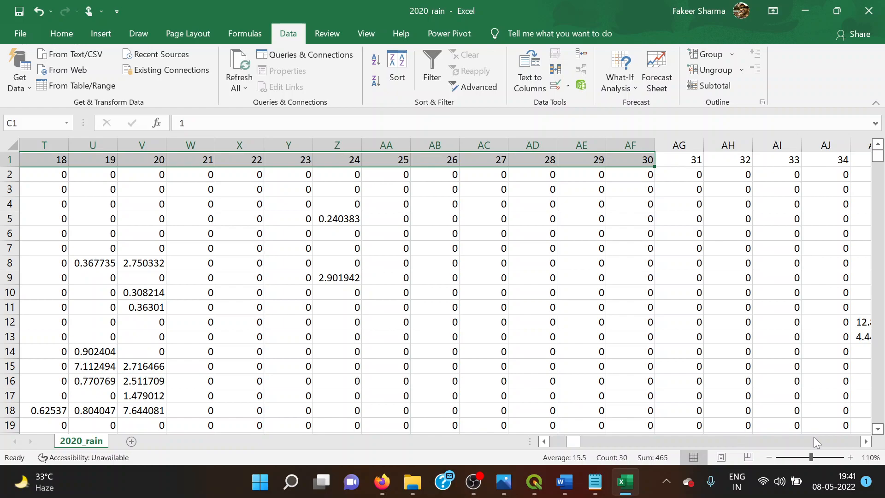
{"action": "left_click_drag", "start_coordinate": [577, 439], "coordinate": [529, 447]}
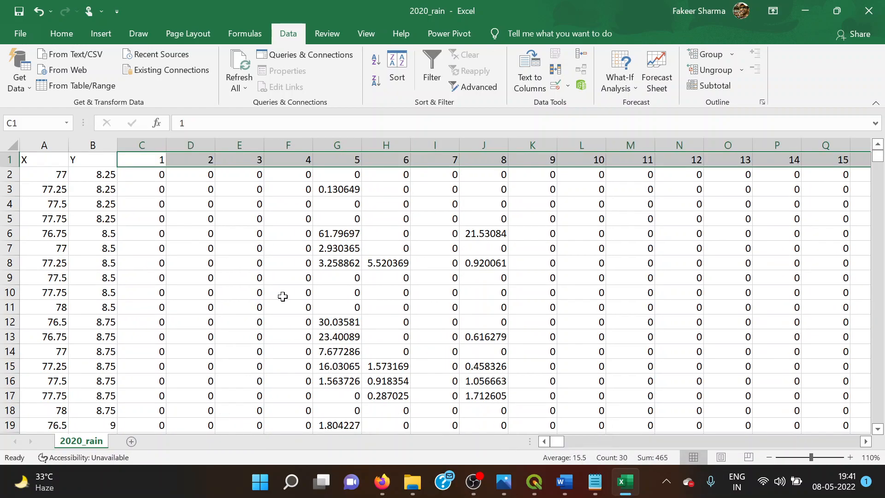
{"action": "left_click", "coordinate": [138, 174]}
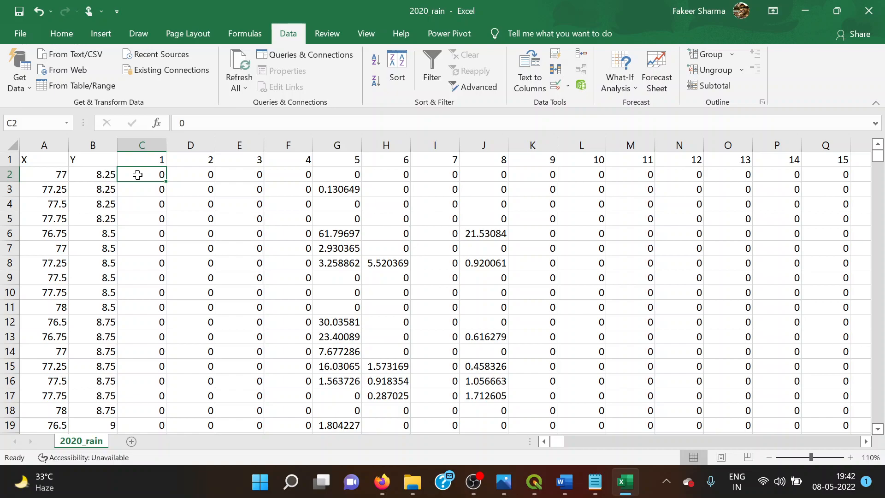
{"action": "left_click", "coordinate": [473, 481]}
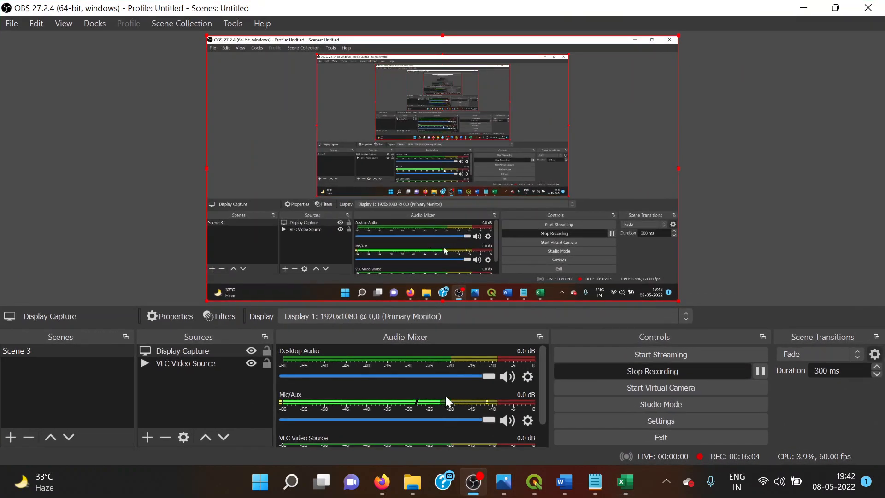